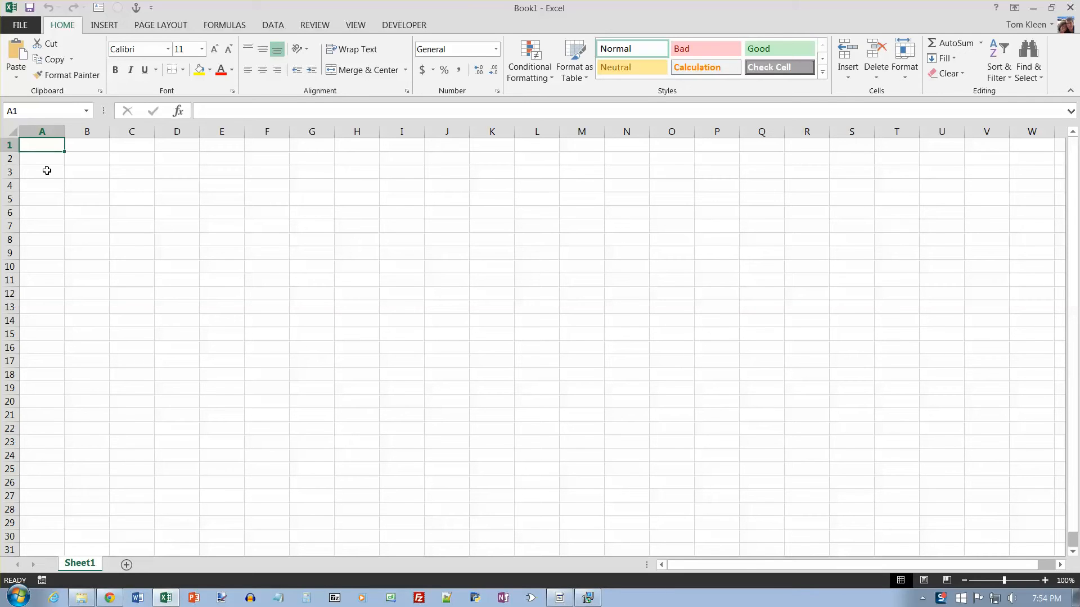
- Enter the worksheet title "Pro Fit Marietta" in cell A1 and the subtitle "Plyometric Products inventory" in cell A2
type("Pro ")
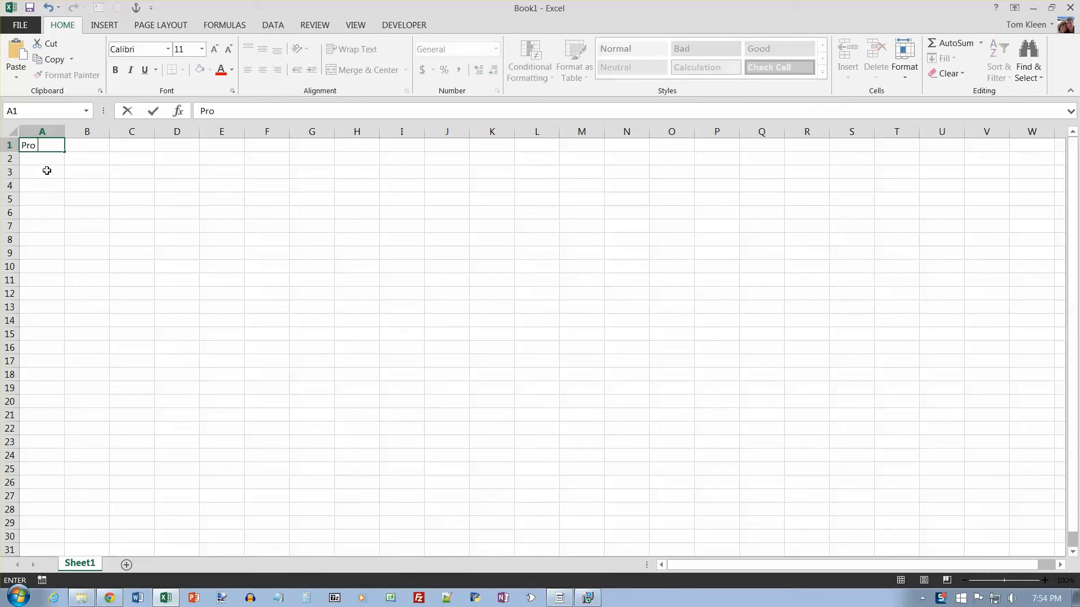
type("Fit Marietta")
key("Return")
type("P")
key("BackSpace")
type("ly")
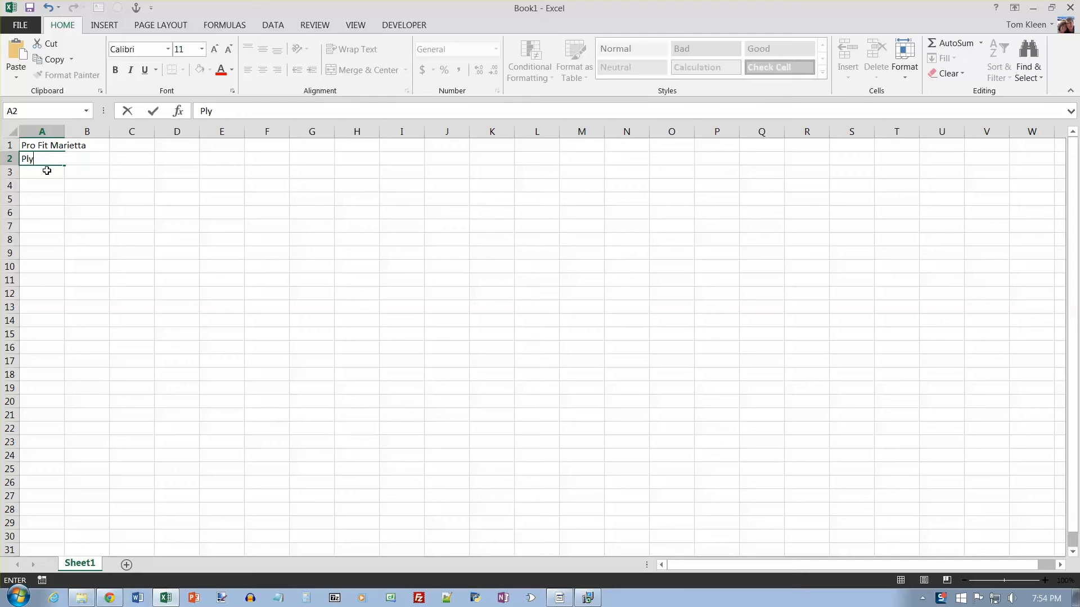
type("ometric Products inventory")
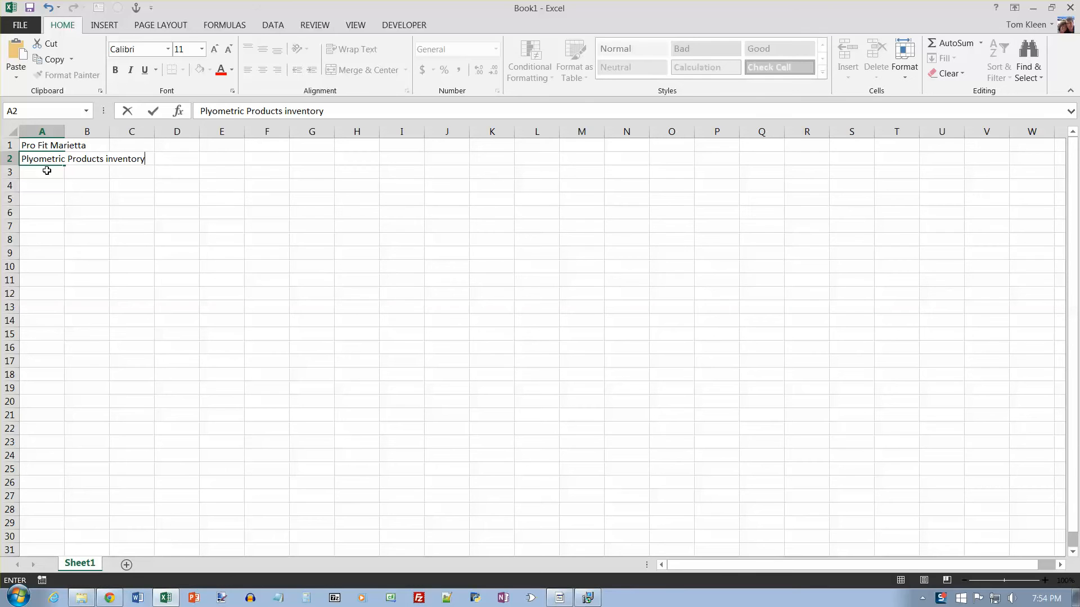
key("Return")
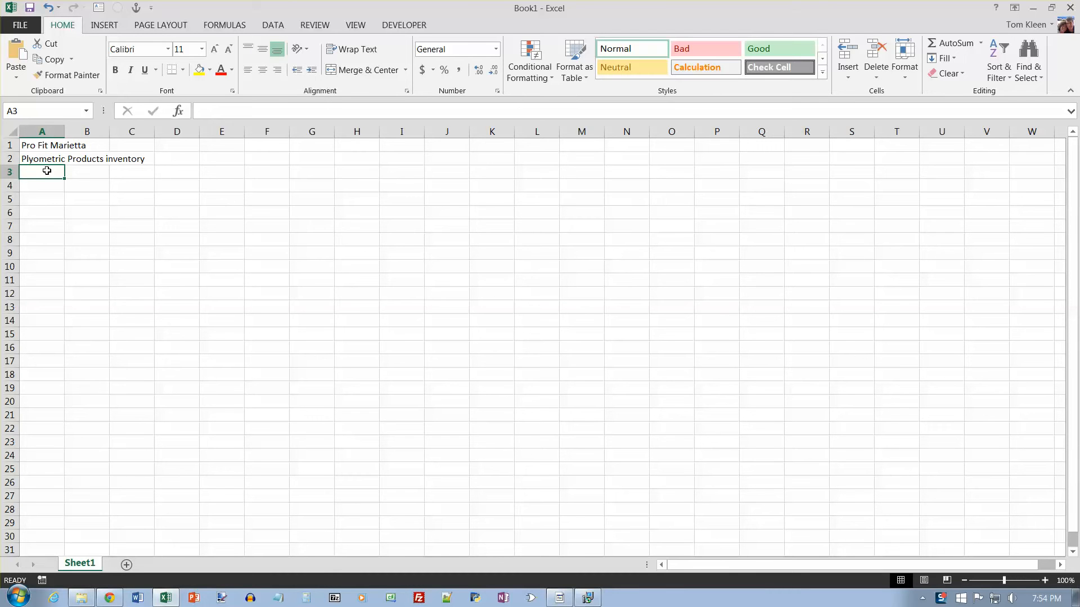
- Capitalize the last word of the subtitle in cell A2 so it reads "Plyometric Products Inventory"
left_click(44, 161)
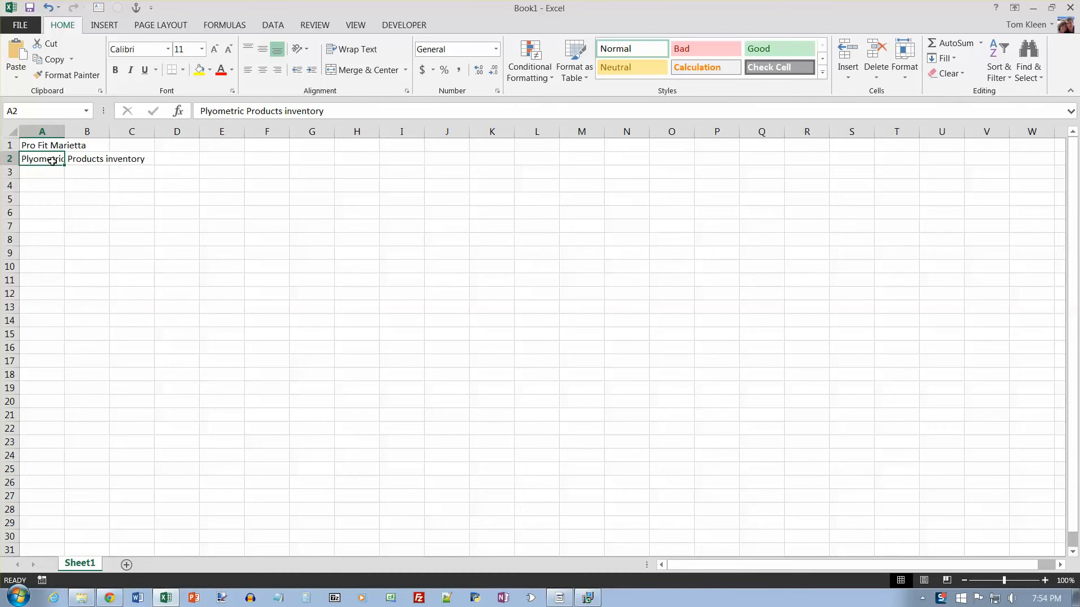
left_click(136, 158)
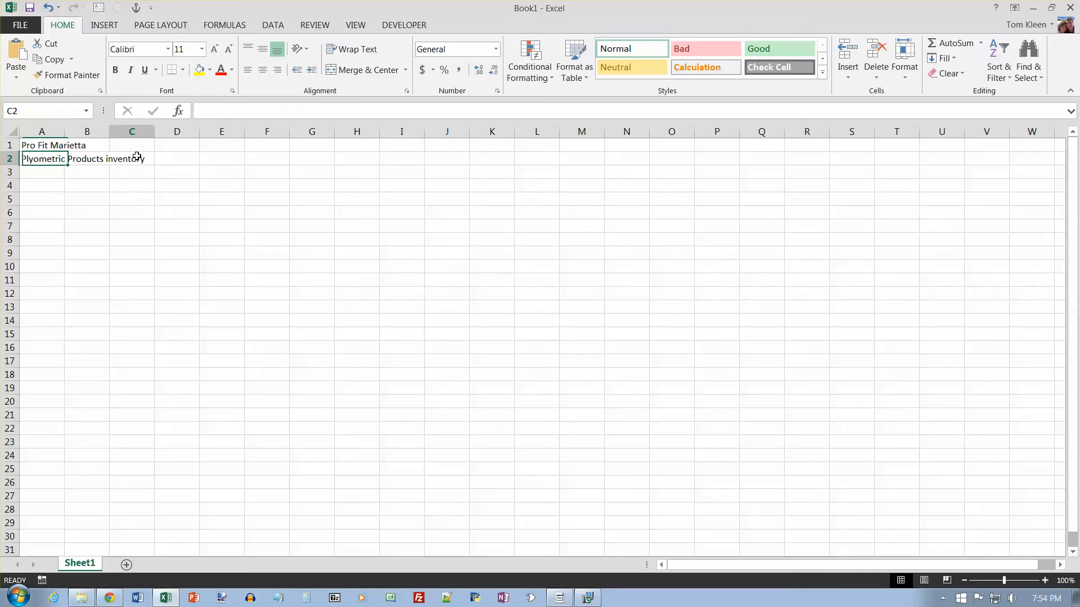
left_click(50, 162)
left_click(291, 111)
key("BackSpace")
type("I")
key("Return")
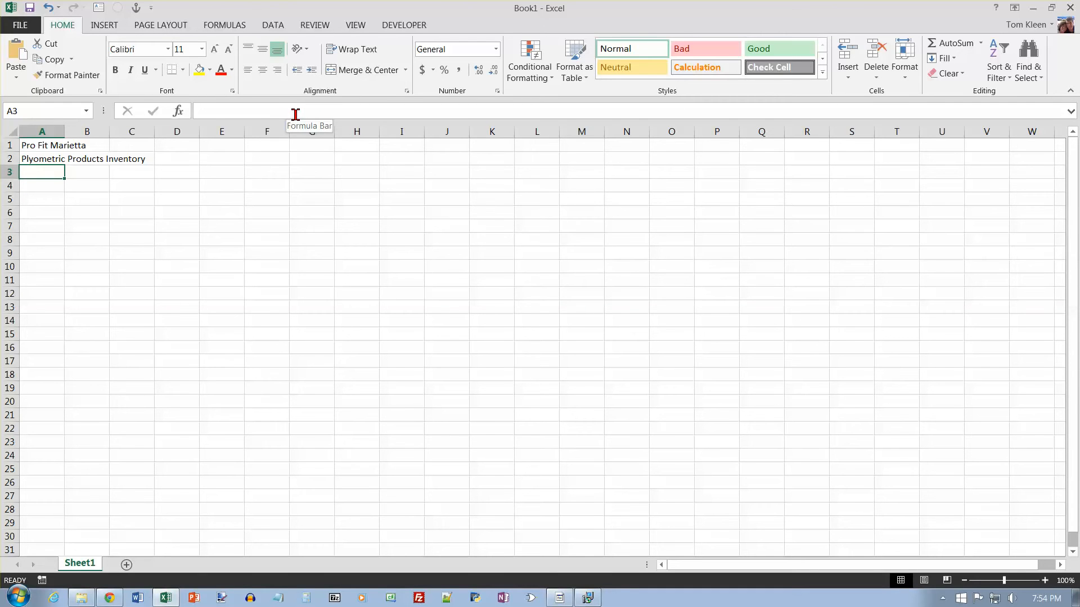
- Save the workbook in the e01_student_data_files folder, named with the author's last and first name followed by "1B Plyo Products"
left_click(96, 174)
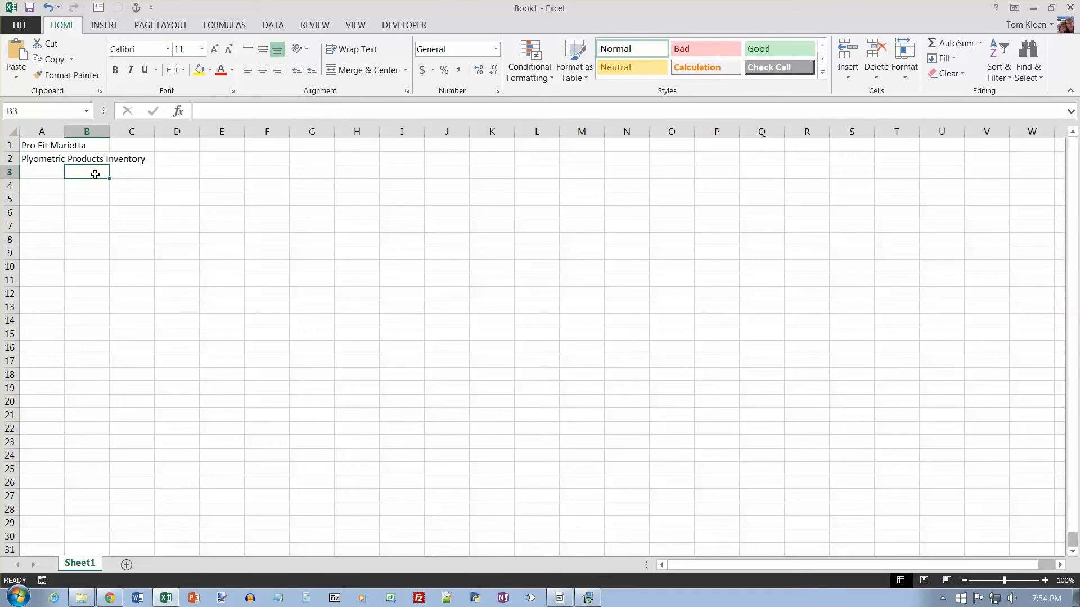
left_click(18, 26)
left_click(35, 149)
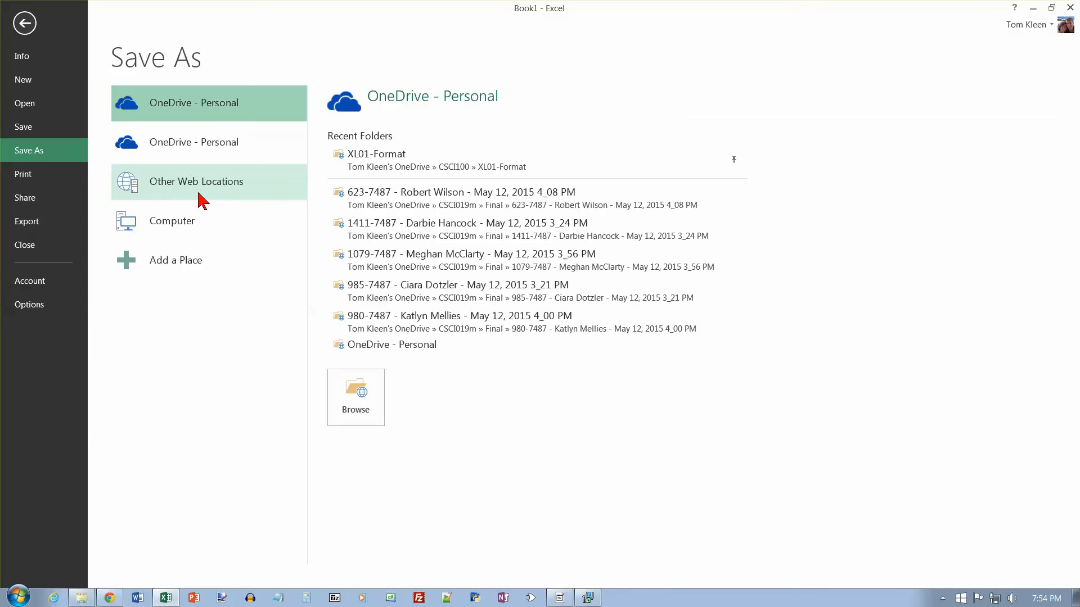
left_click(203, 224)
left_click(432, 156)
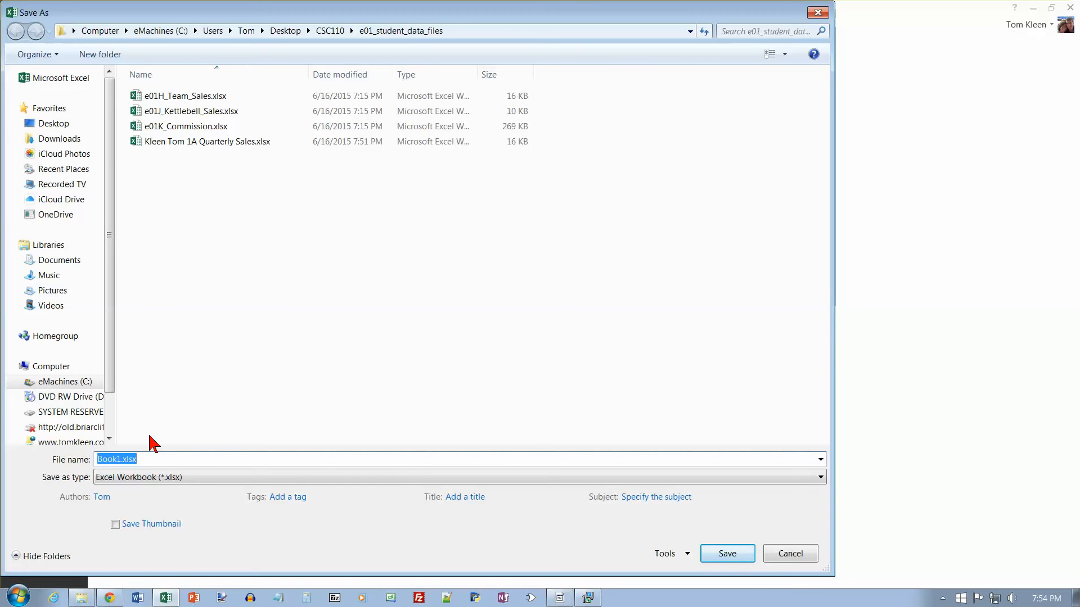
type("K")
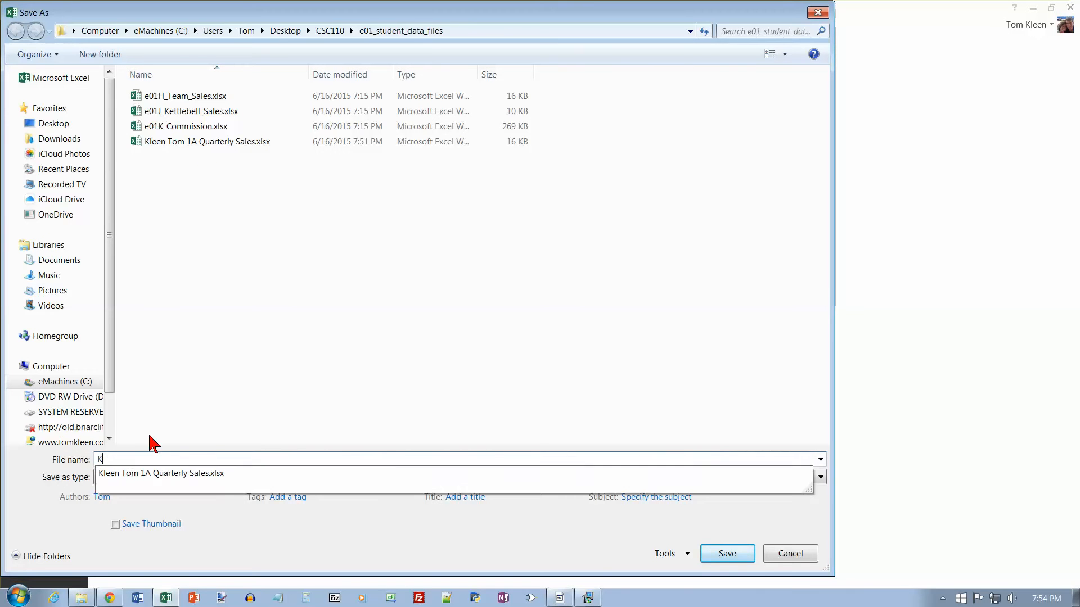
type("leen Tom 1B P")
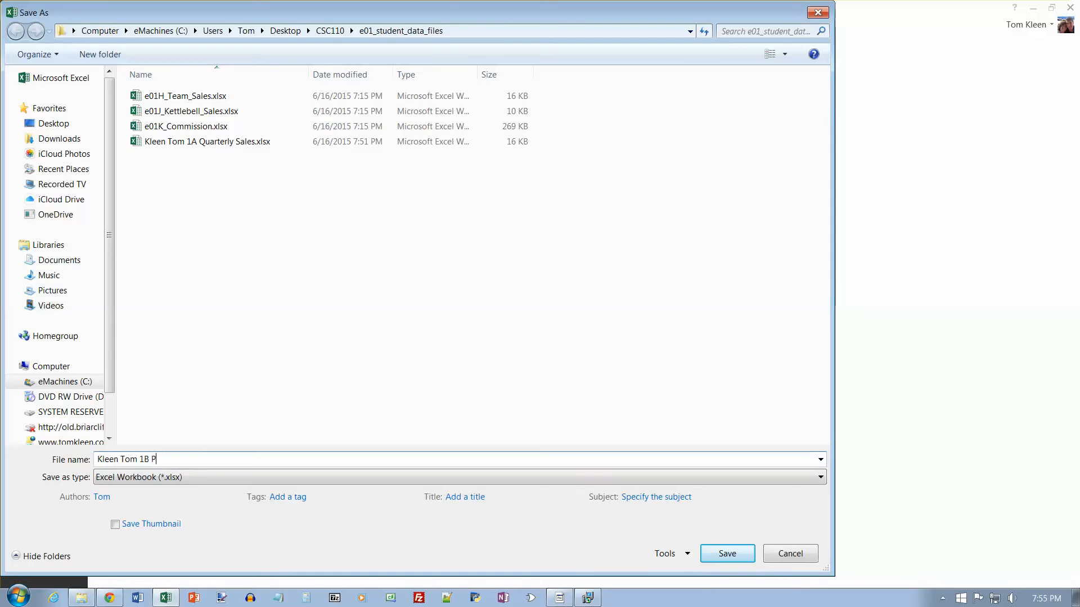
type("lyo Productu")
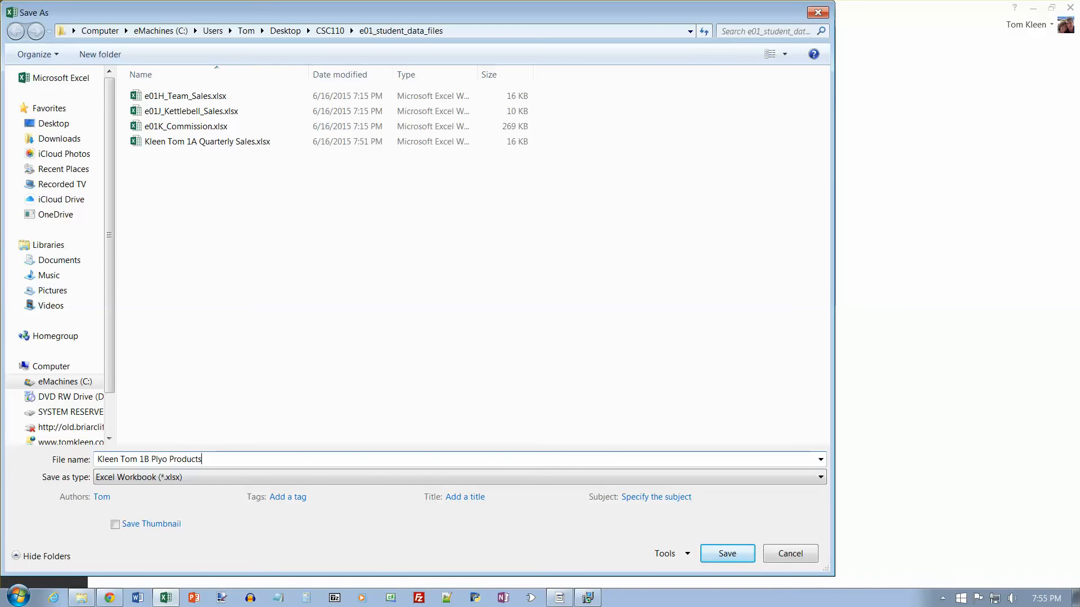
key("Return")
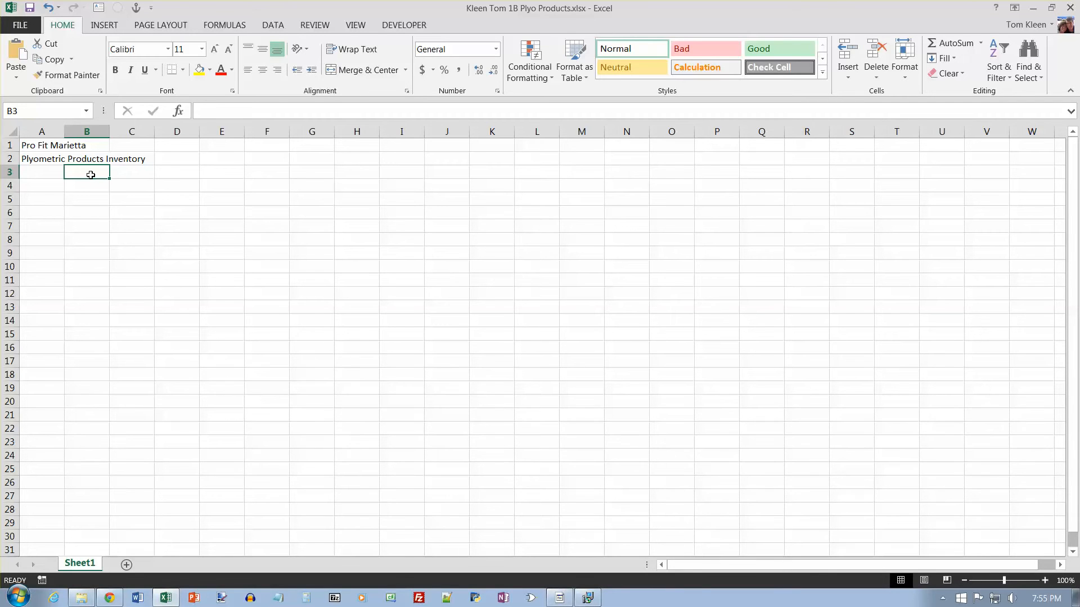
- Enter the column headings "Quantity", "Average Cost" and "Retail Price" in cells B3 to D3
type("Quantity")
key("Tab")
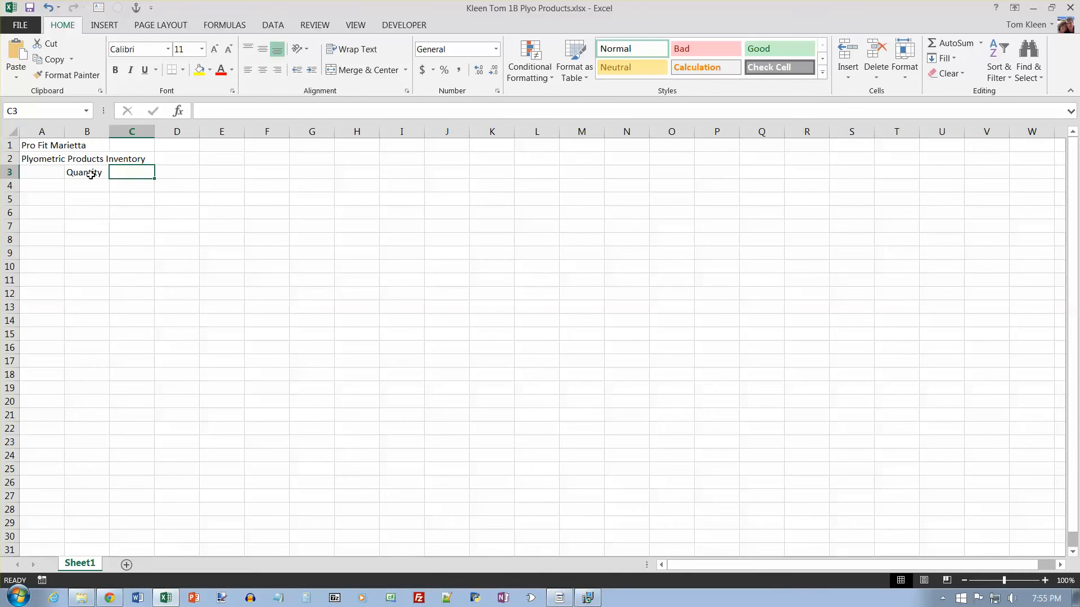
type("Average Cost")
key("Tab")
type("Retail Price")
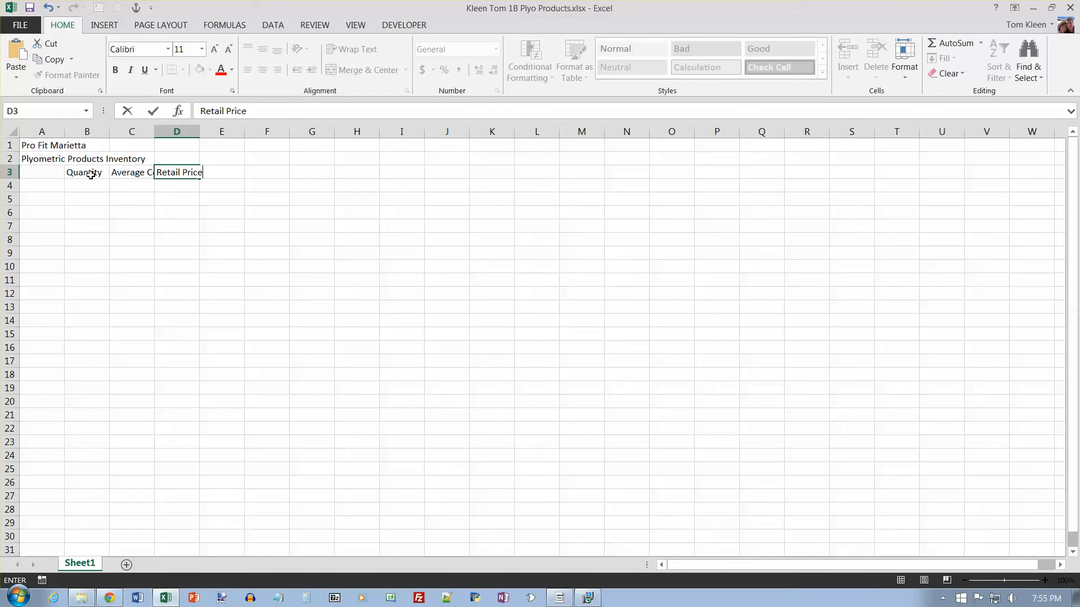
key("Return")
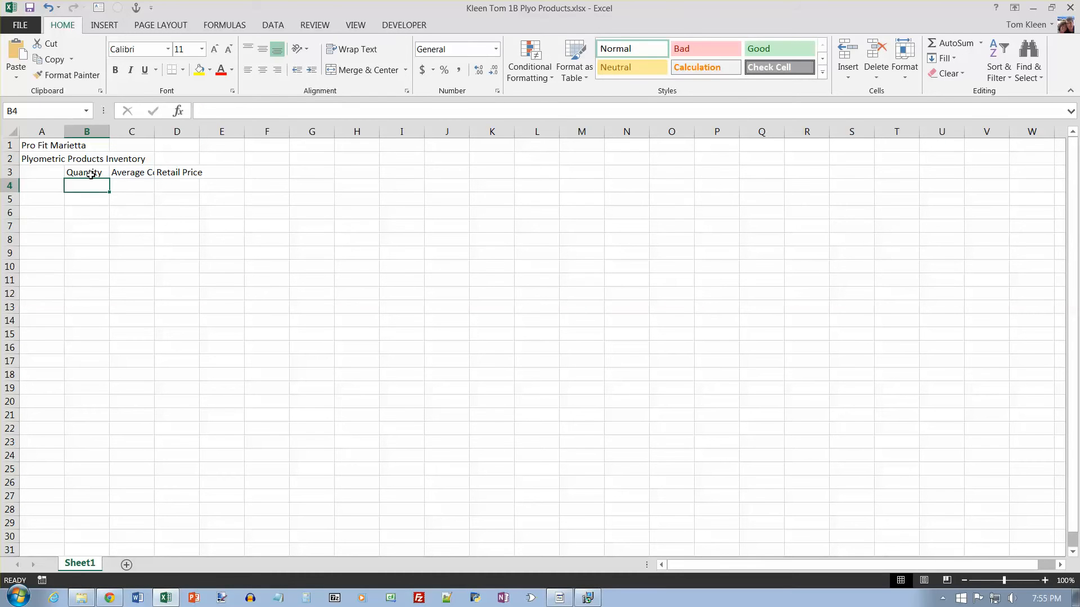
left_click(131, 173)
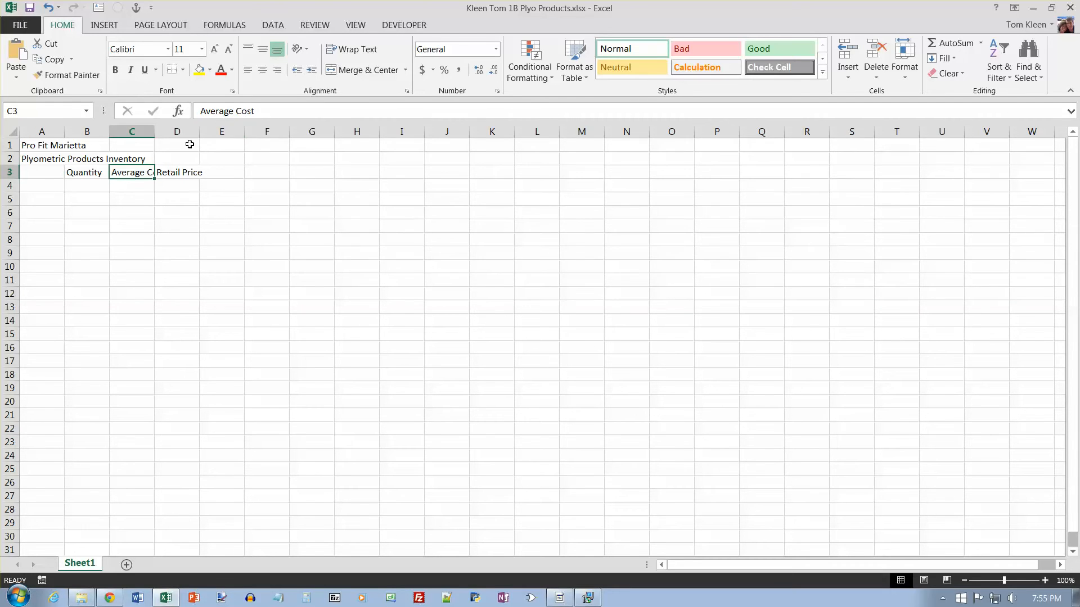
- Enter the column headings "Total Retail Value" in cell E3 and "Percent of Total Retail Value" in cell F3
left_click(220, 172)
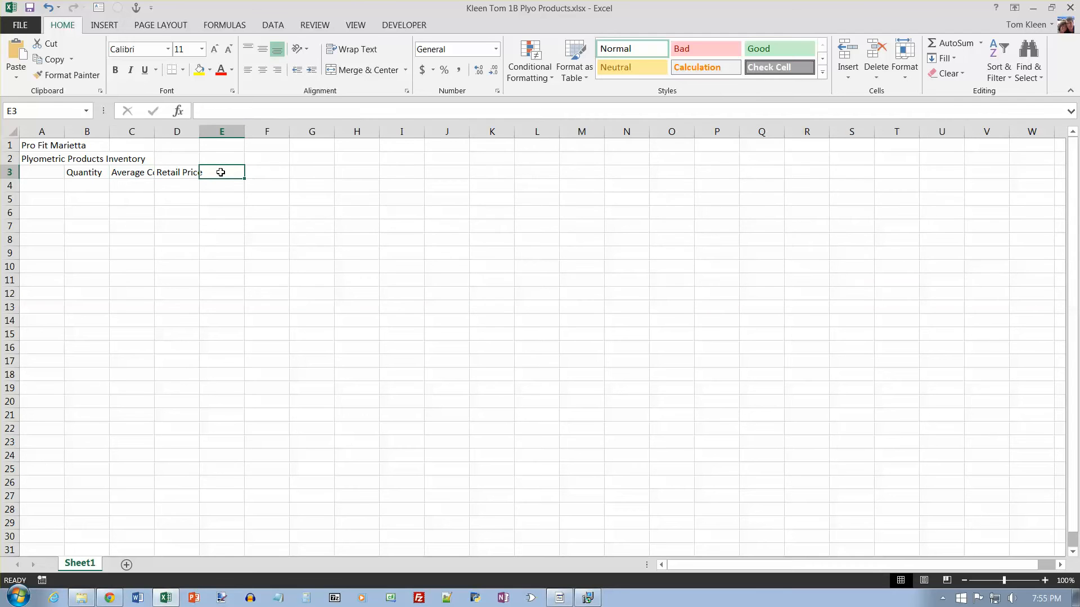
type("Total")
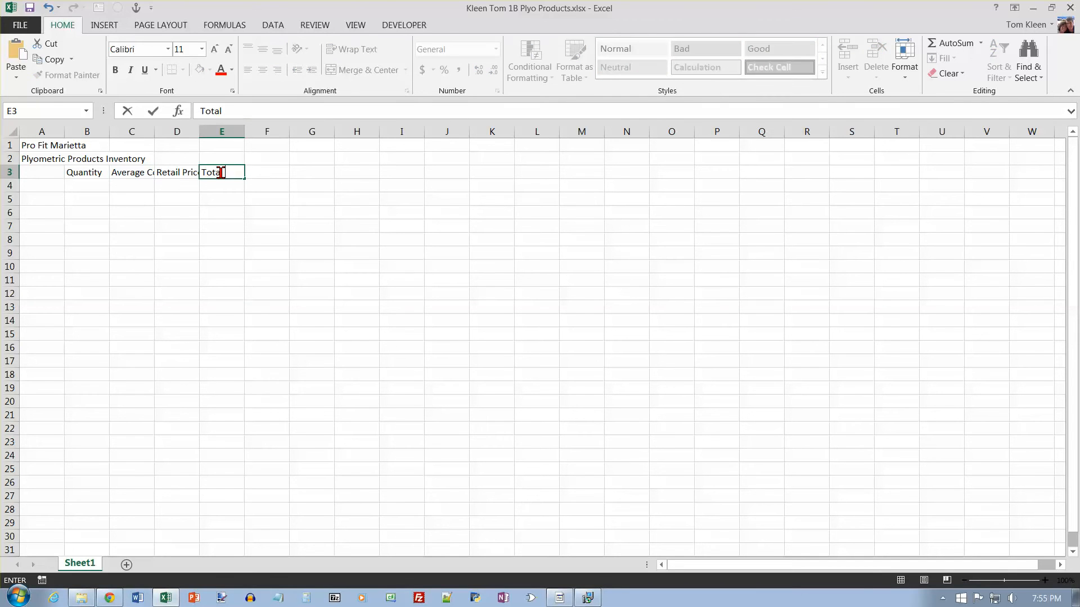
type(" Retail Value")
key("Tab")
type("Percent of Total Retail Value")
key("Return")
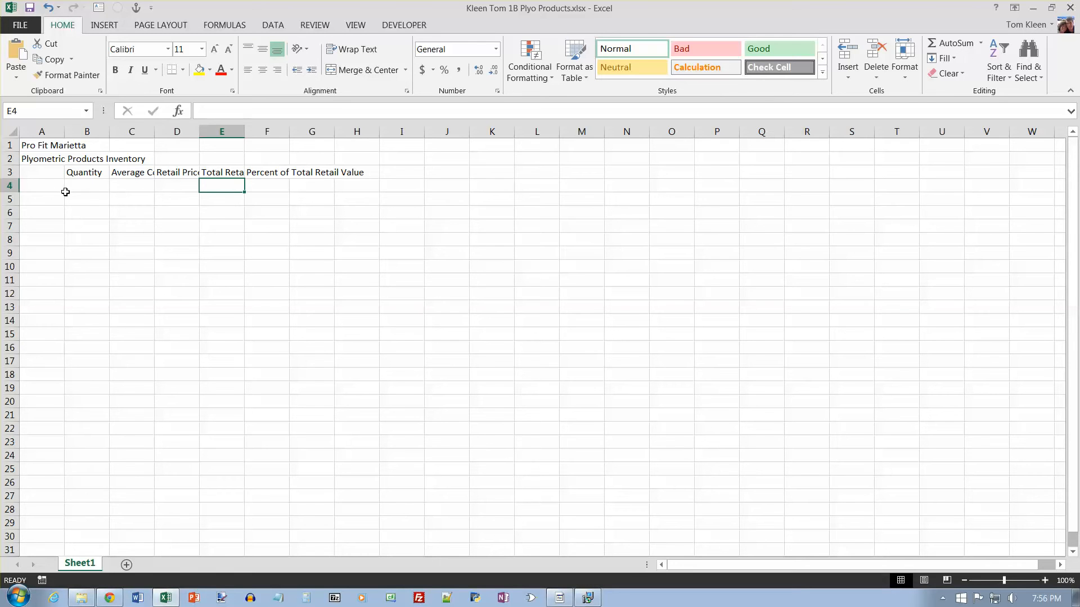
- Enter the row labels "Speed Hurdle", "Stackable Steps" and "Pro Jump Rope" in cells A4 to A6
left_click(40, 186)
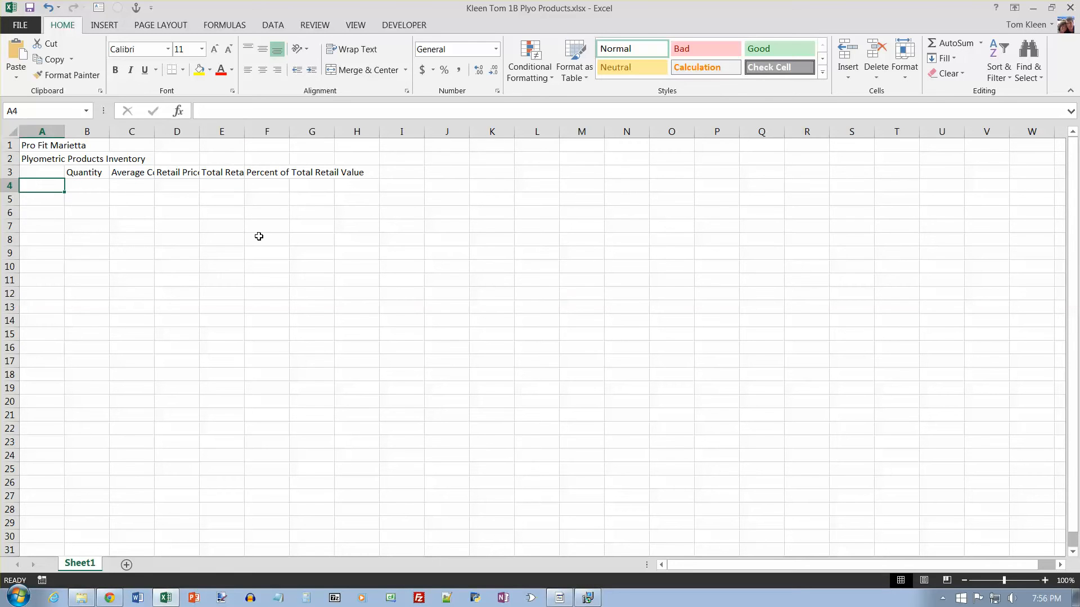
type("Speed Hurdle")
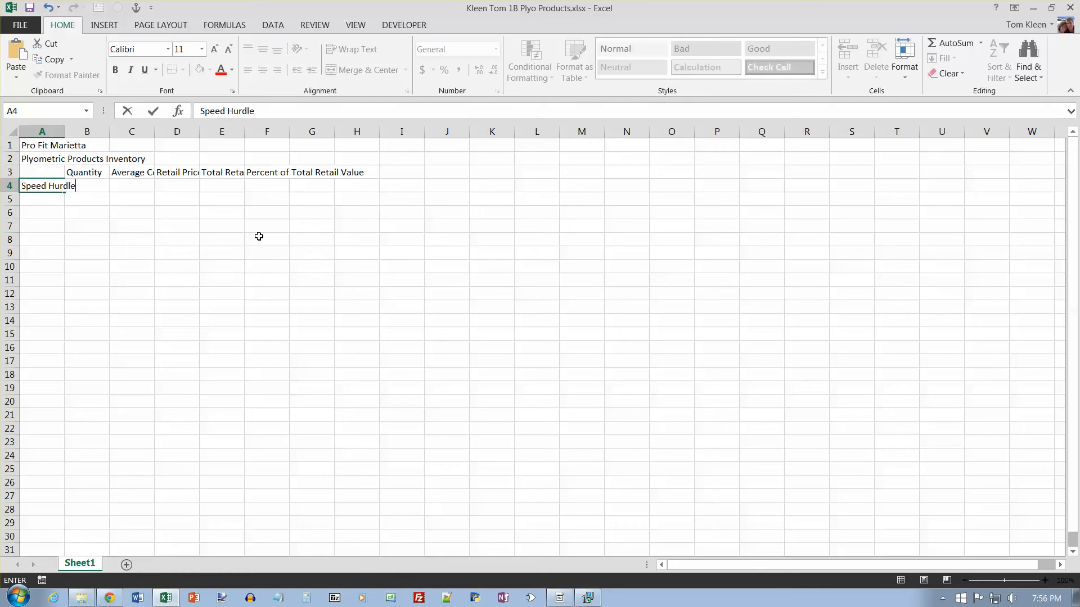
key("Return")
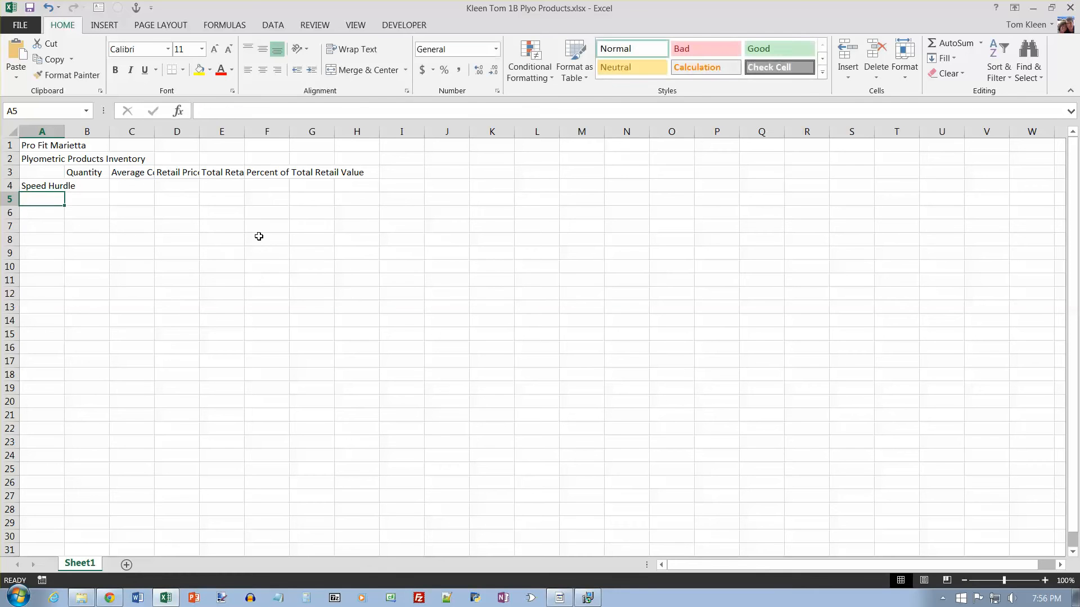
type("Stackable")
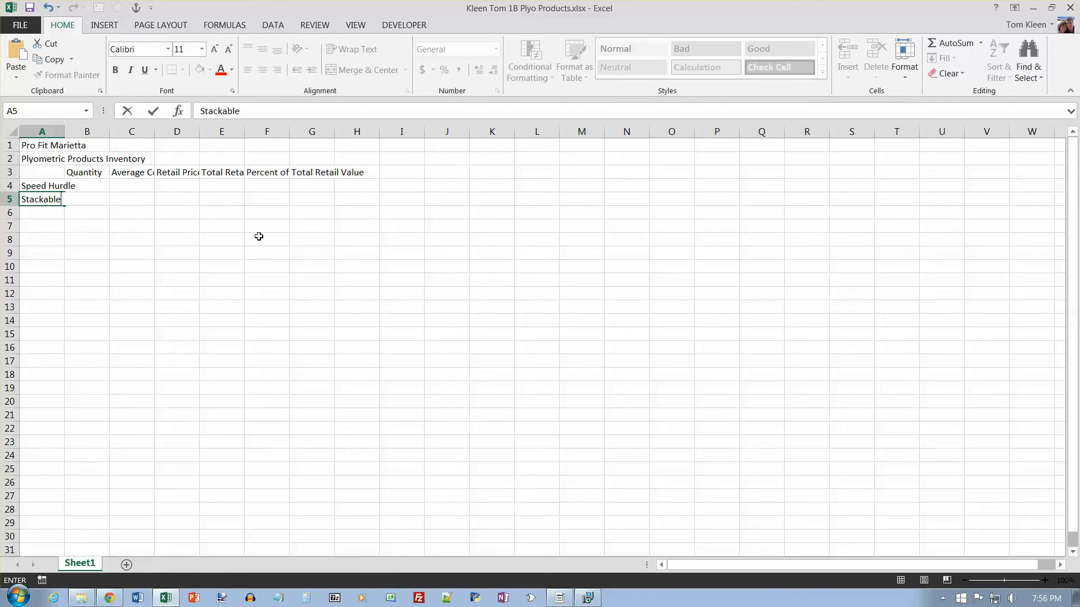
type(" Steps")
key("Return")
type("Pro Ju")
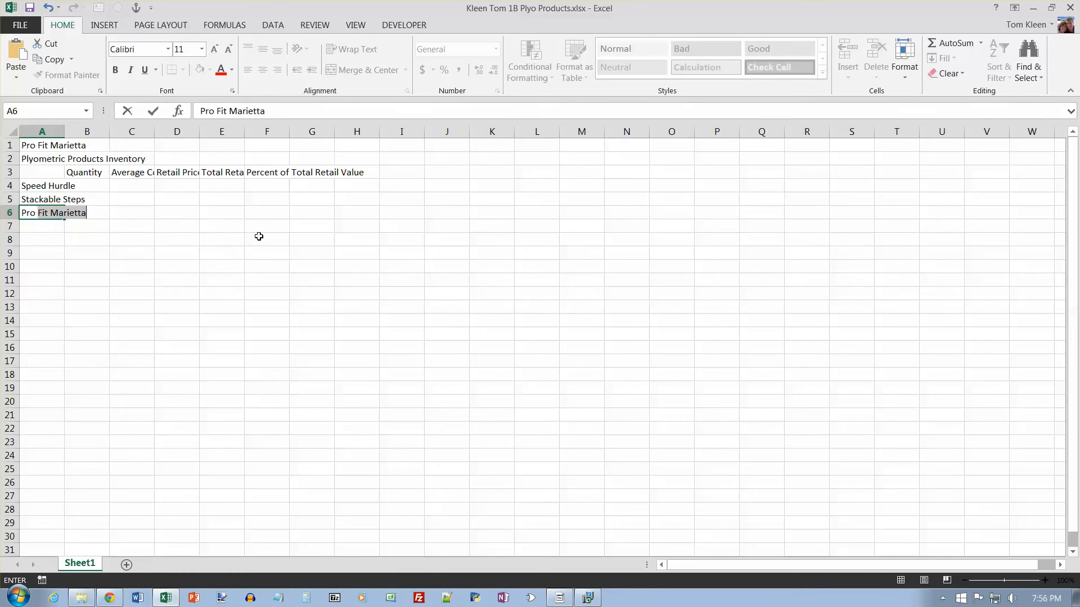
type("mp Robe")
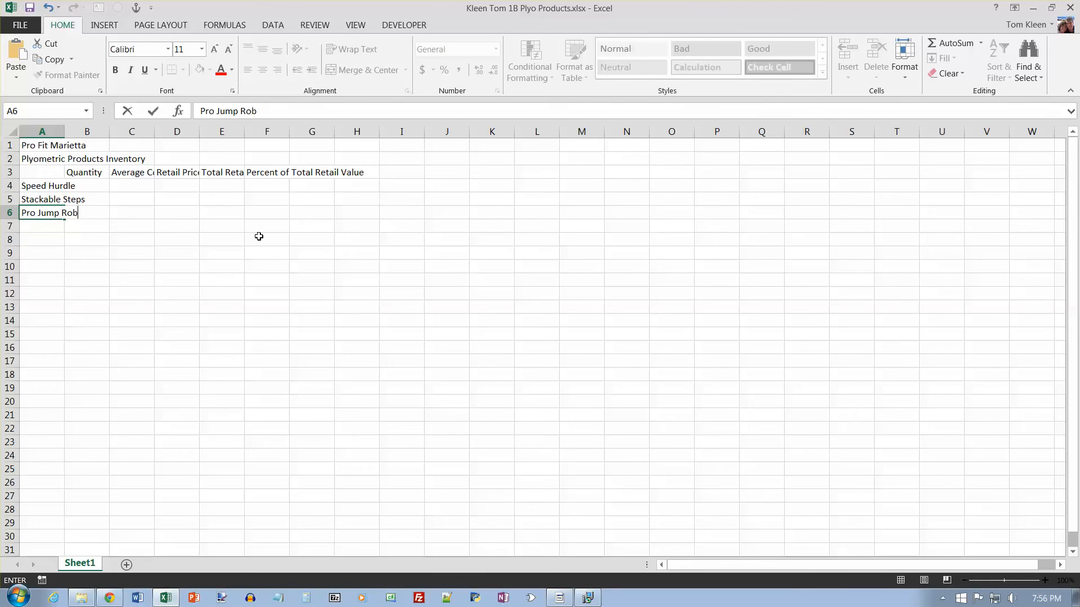
key("Return")
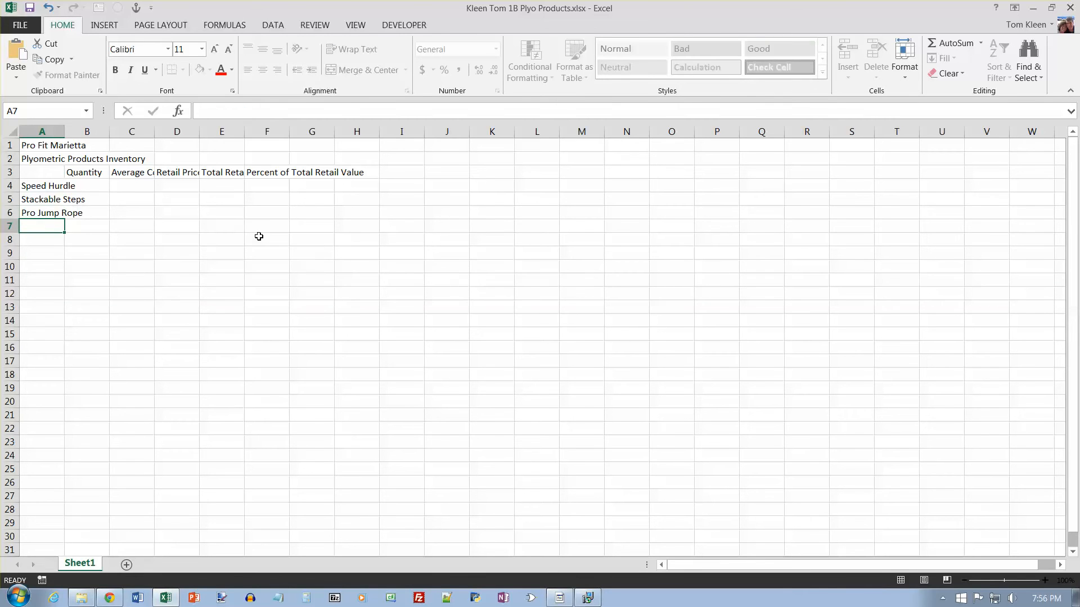
- Enter the row labels "Plyometric Box Set" in cell A7 and "Plyometric Mat" in cell A8
type("Plymetric Products Inventory")
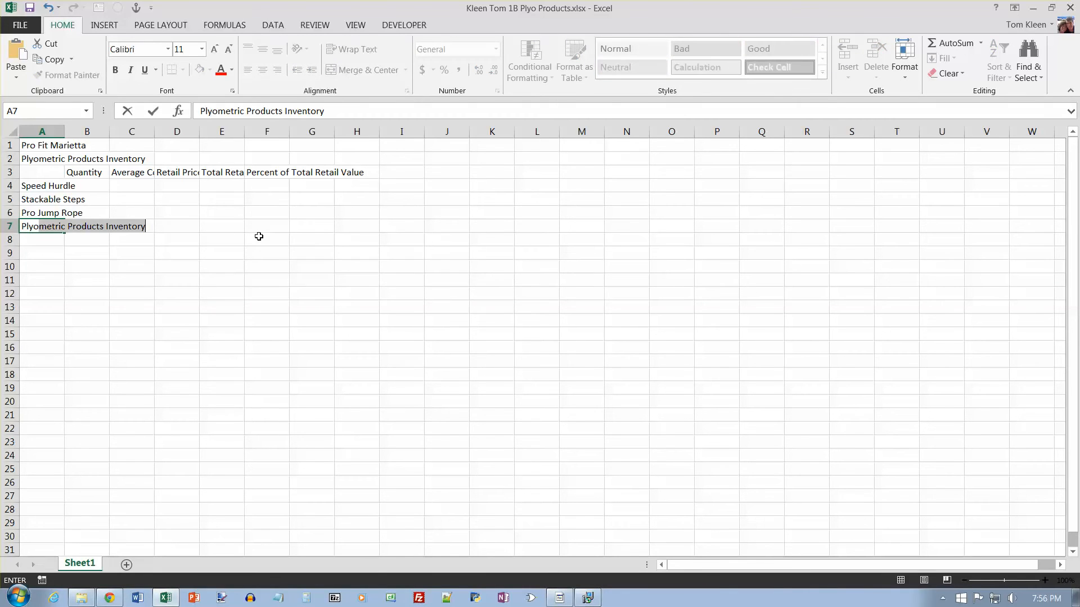
type("metric Box Set")
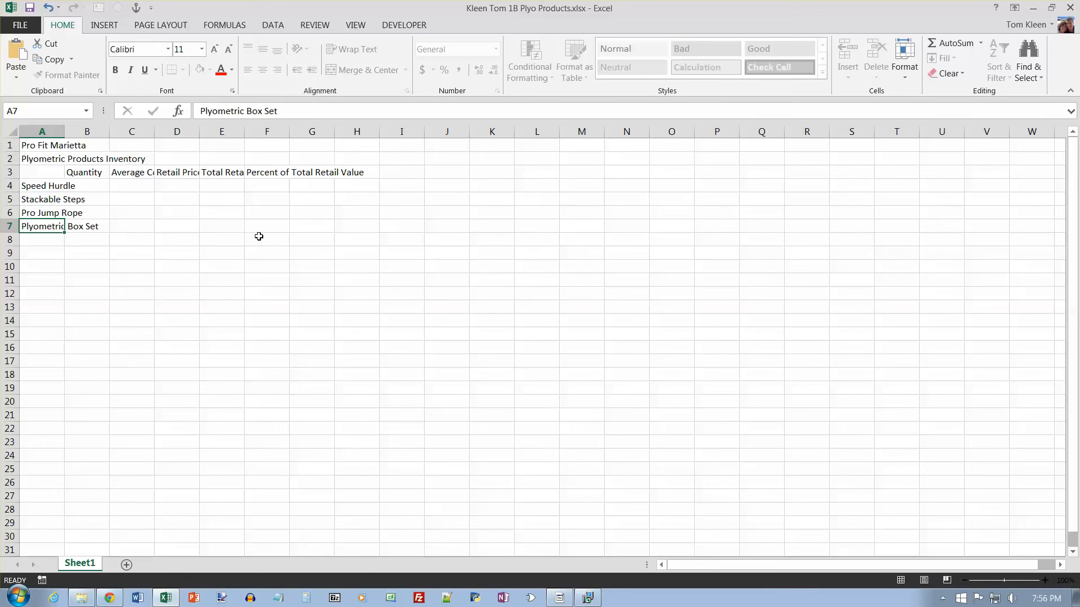
key("Return")
type("Plyometri")
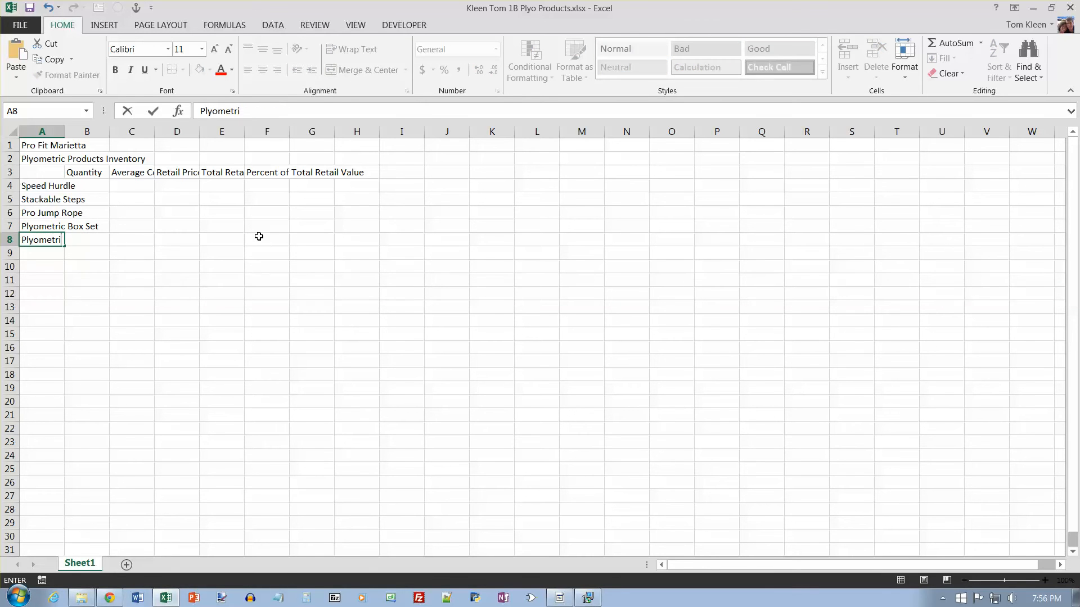
type("c Mat")
key("Return")
- Enter the total row label "Total Retail Value for All Products" in cell A9
type("Total ")
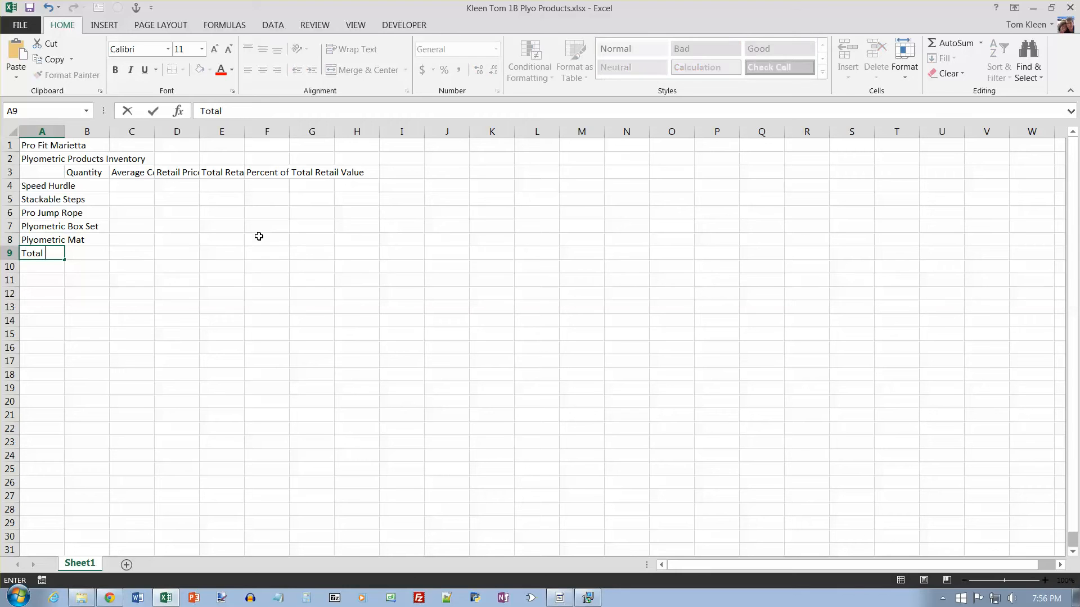
type("Retail Value for ")
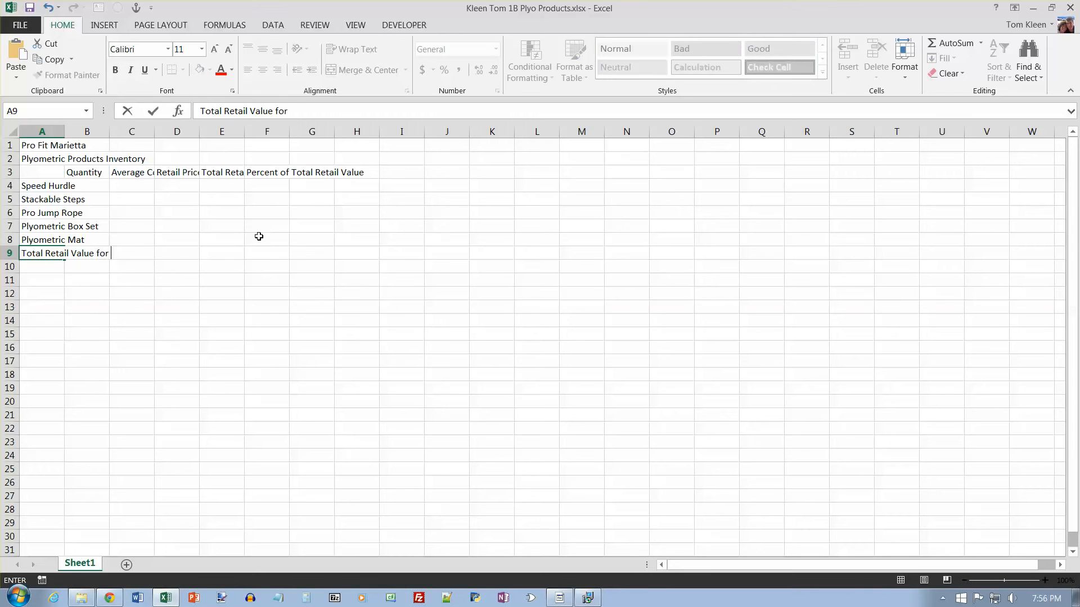
type("All Products")
key("Return")
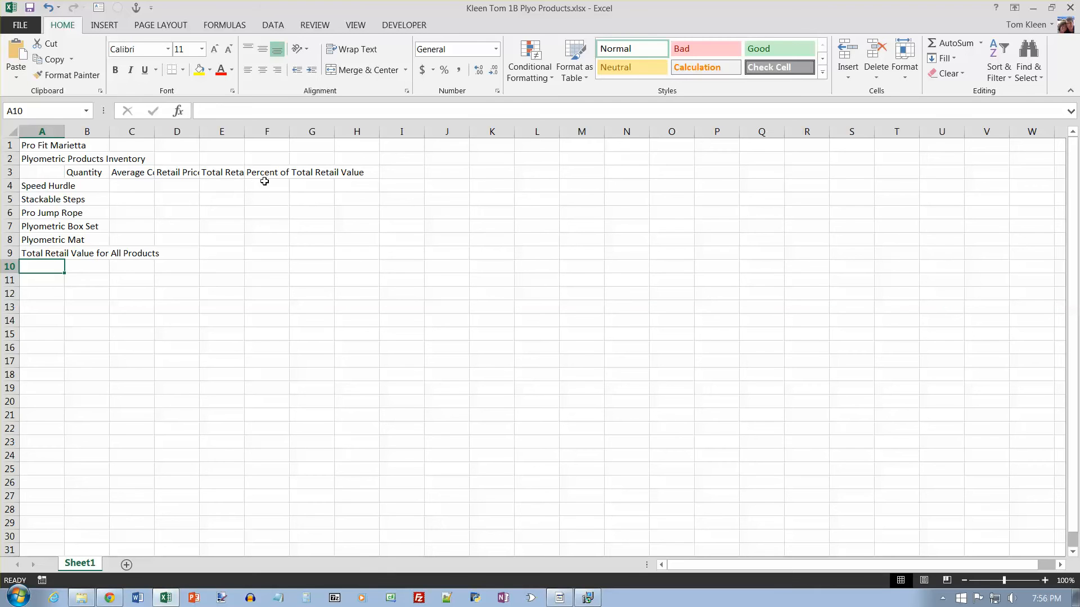
- Widen column A to fit its longest row label, "Total Retail Value for All Products"
left_click(57, 131)
left_click_drag(65, 131, 164, 138)
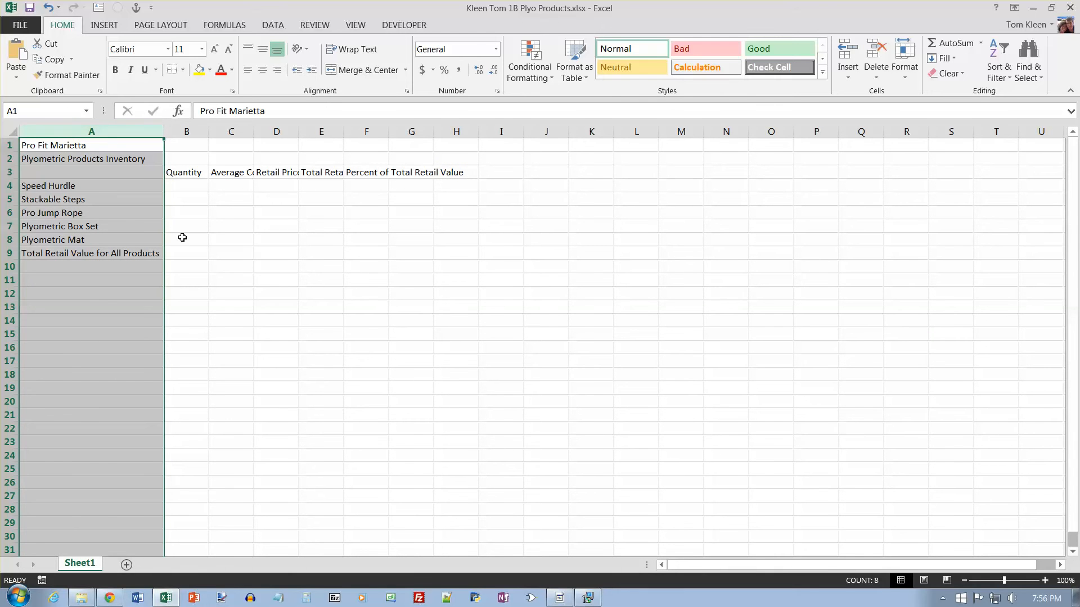
- Merge and center the title "Pro Fit Marietta" across A1:F1 and apply the Title cell style
left_click_drag(63, 147, 370, 147)
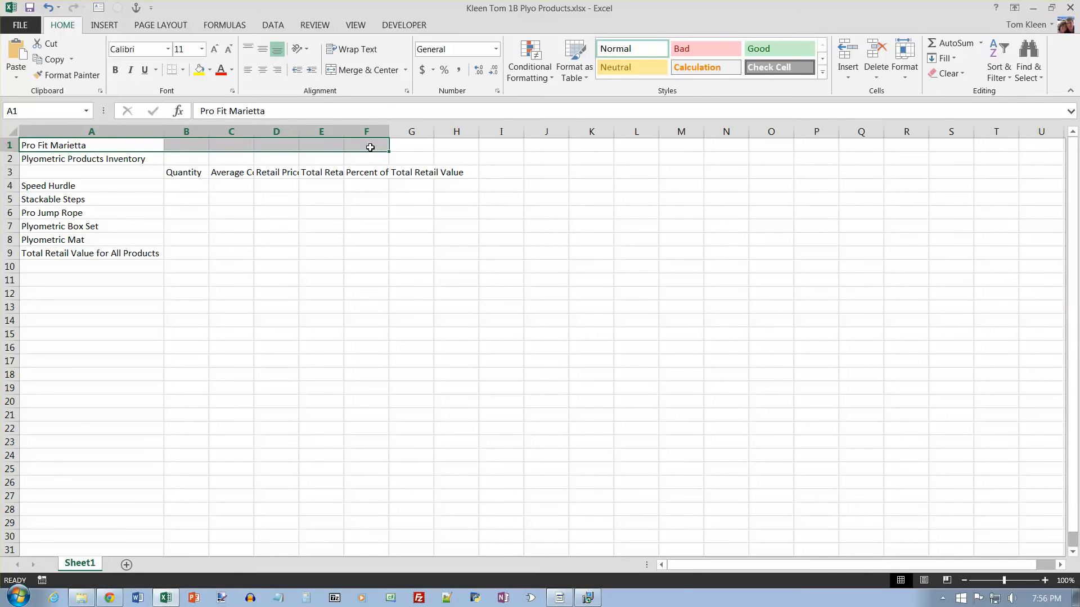
left_click(332, 73)
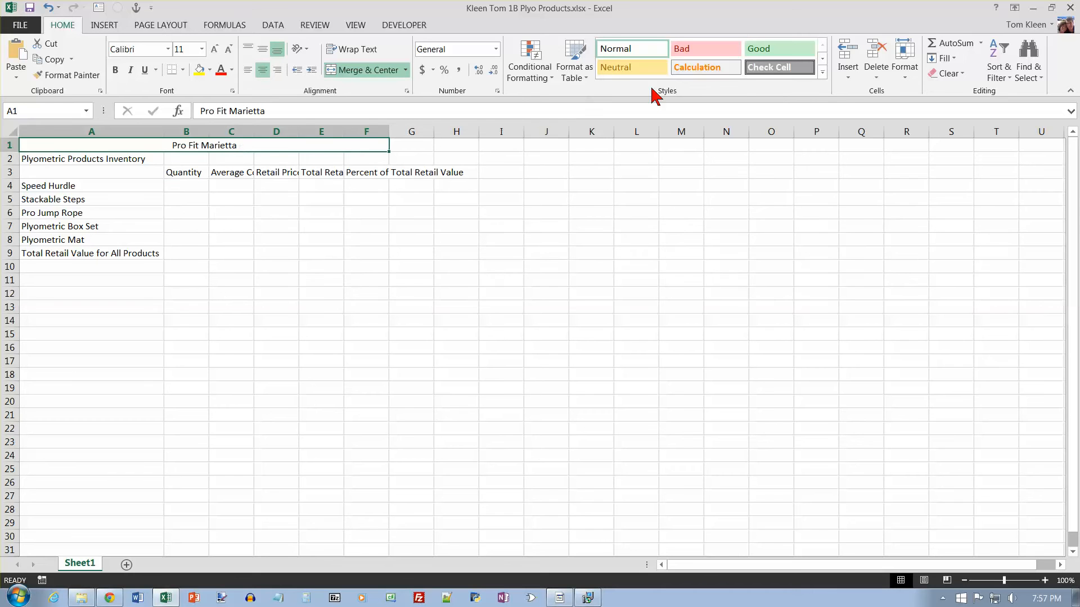
left_click(823, 72)
left_click(908, 149)
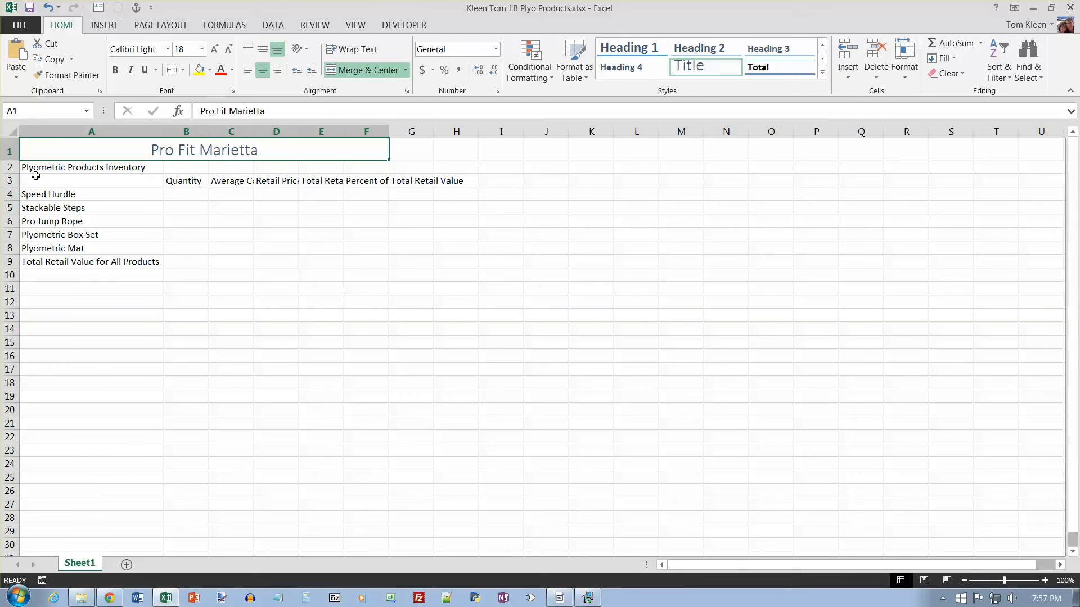
- Merge and center the subtitle "Plyometric Products Inventory" across A2:F2 and apply the Heading 1 cell style
left_click_drag(41, 167, 378, 168)
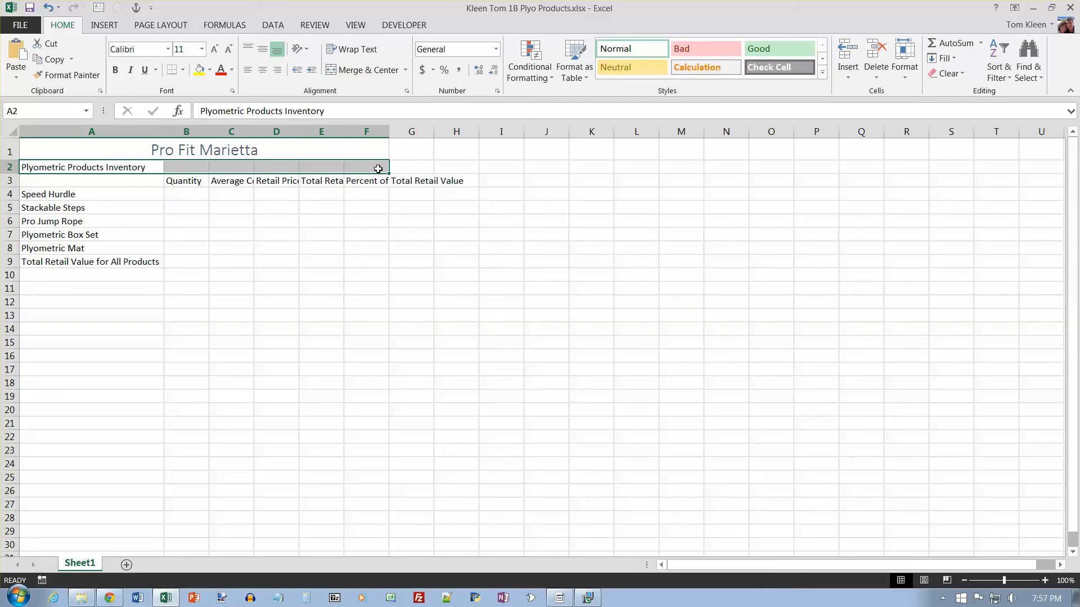
left_click(350, 72)
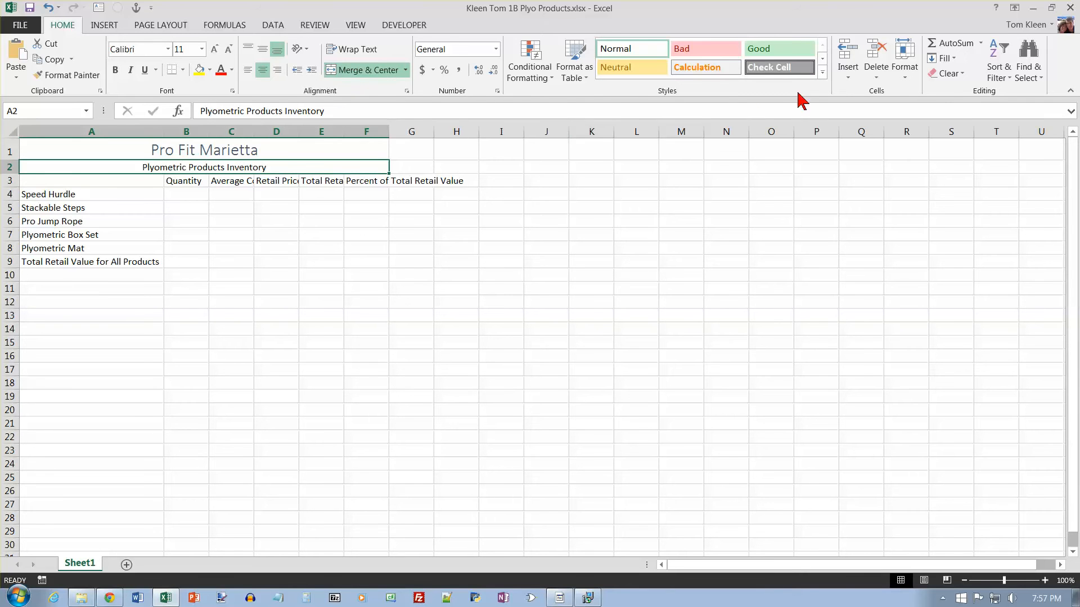
left_click(822, 72)
left_click(645, 156)
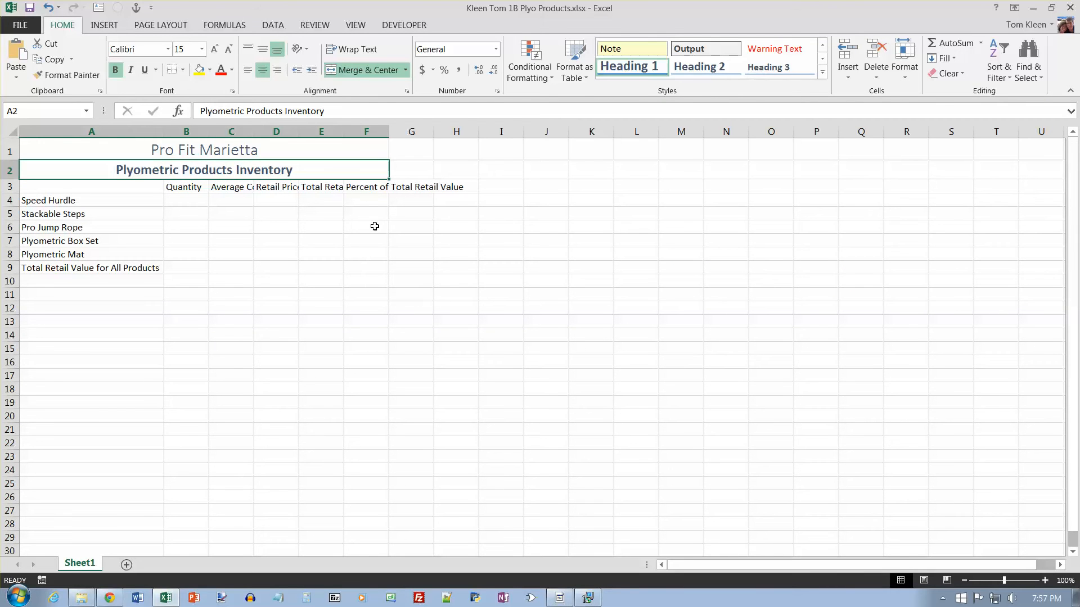
- Run a spelling check on the worksheet starting from cell A1
left_click(89, 156)
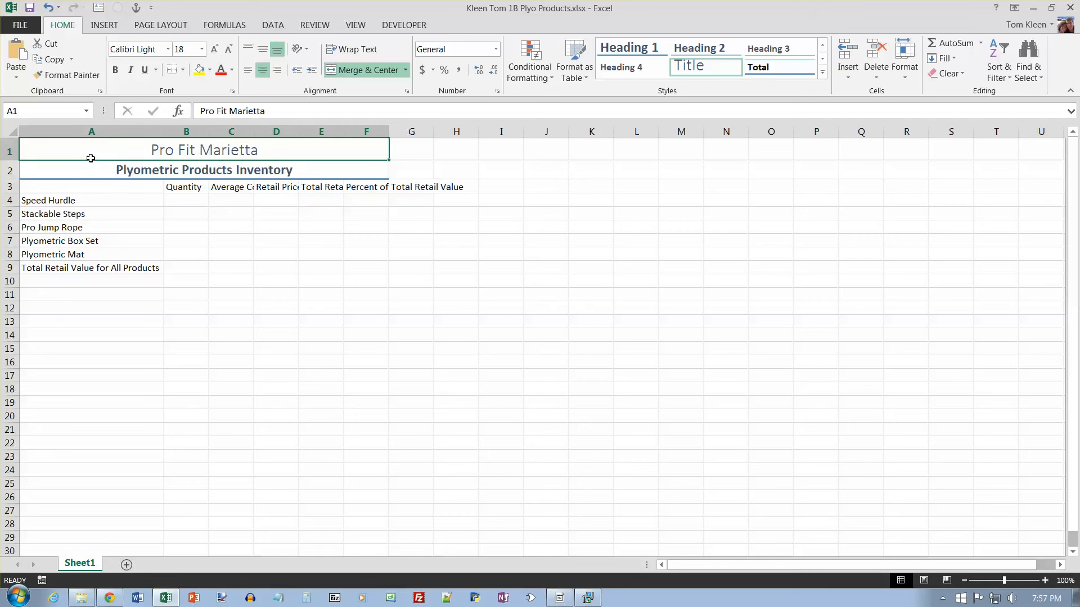
left_click(314, 25)
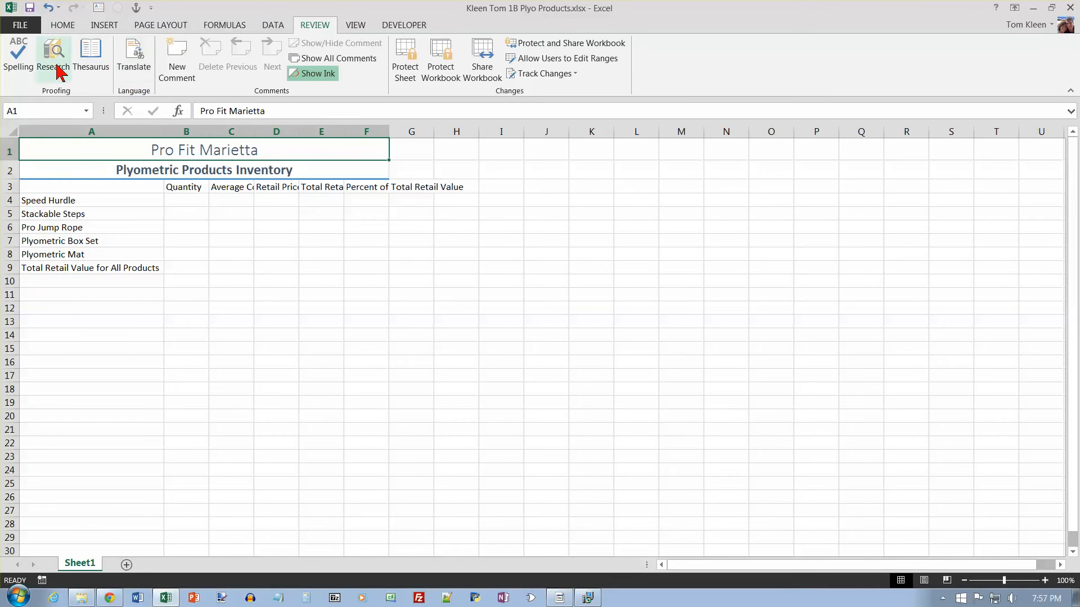
left_click(25, 63)
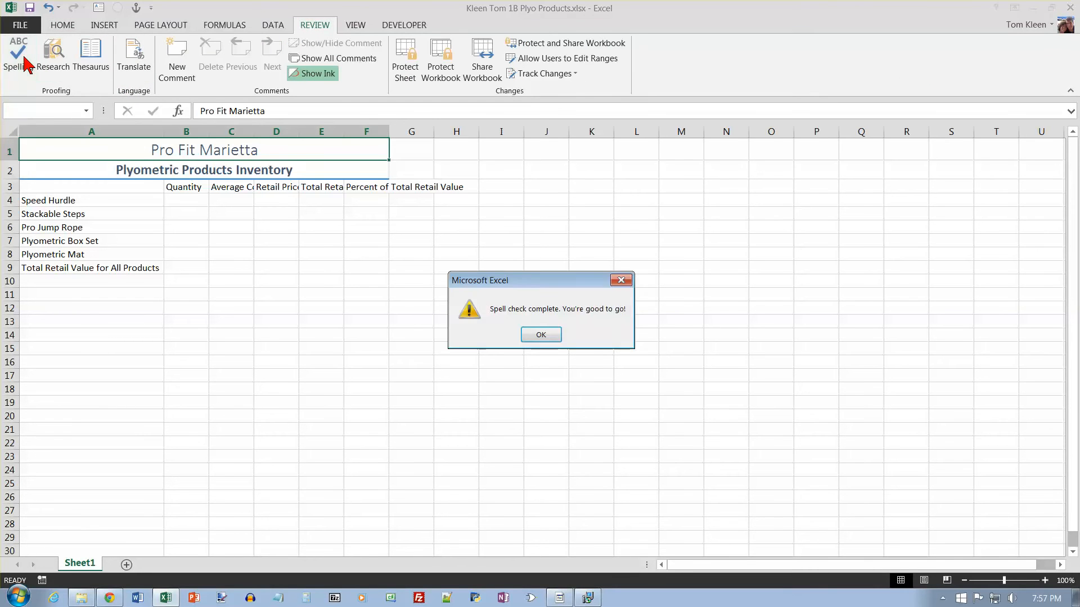
left_click(549, 335)
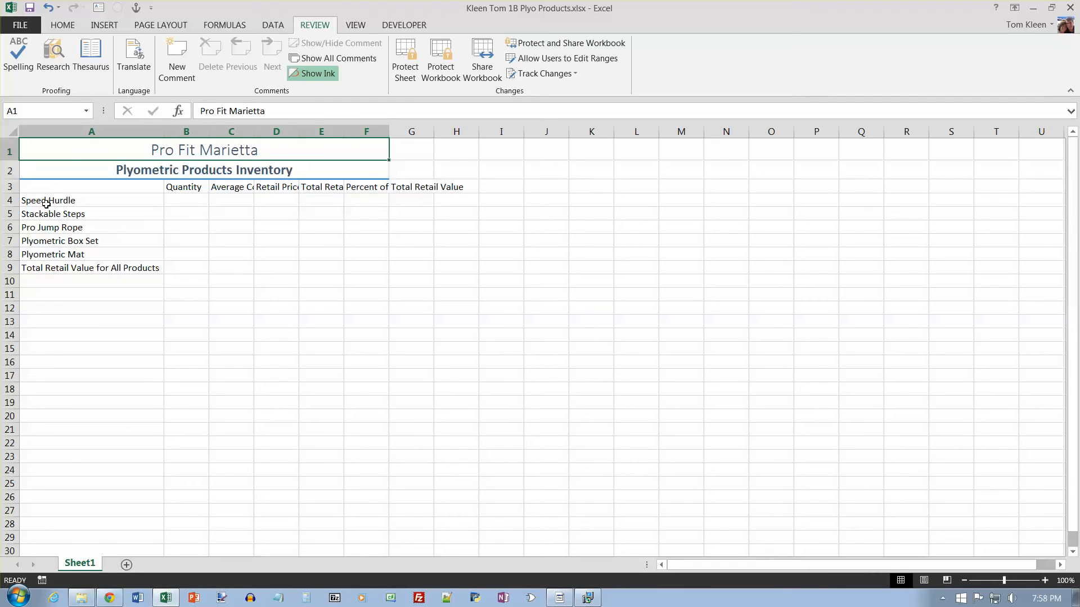
- Insert a new row above the "Speed Hurdle" row and enter the label "Powr Hurdle" in cell A4
right_click(11, 200)
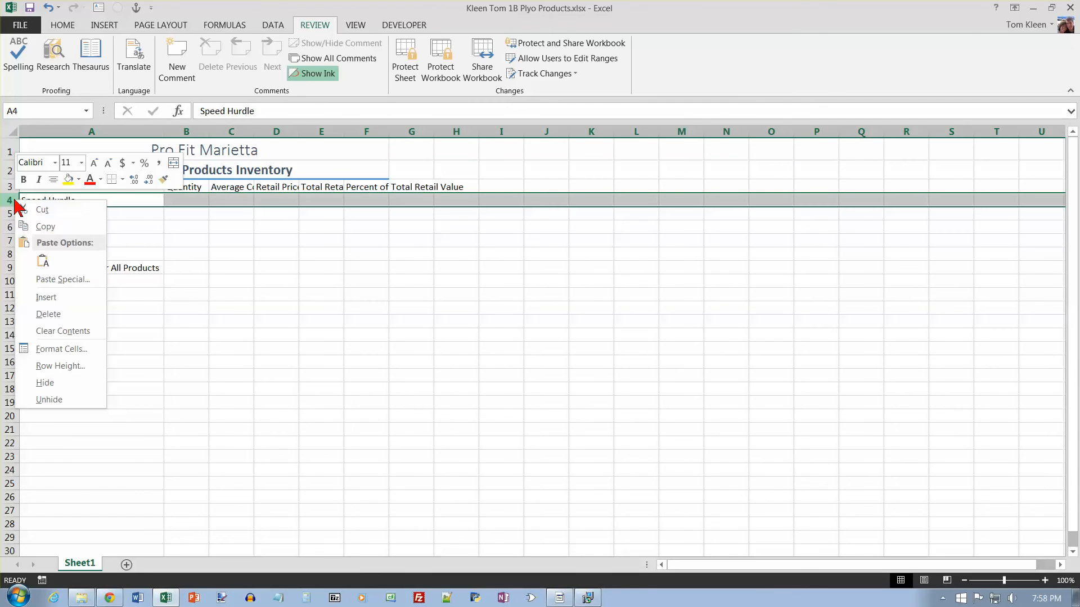
left_click(51, 297)
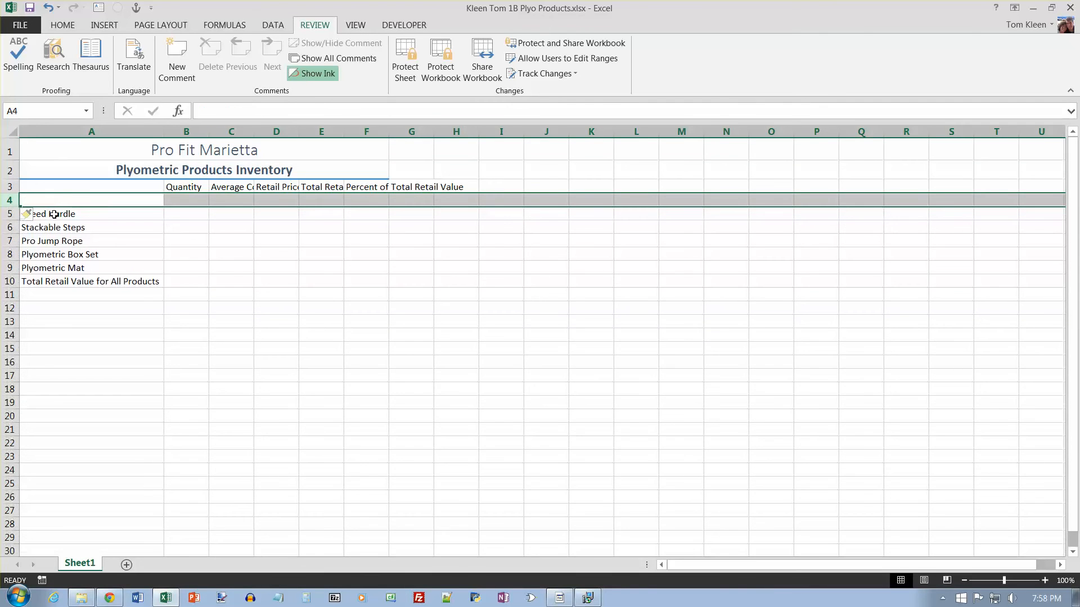
left_click(57, 200)
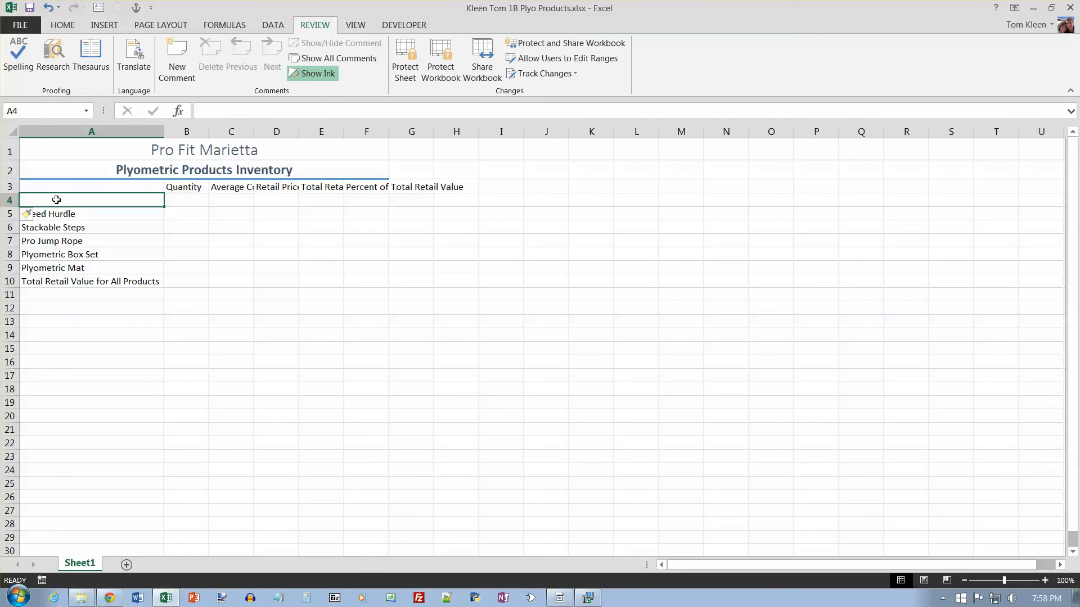
type("Powr Hurdle")
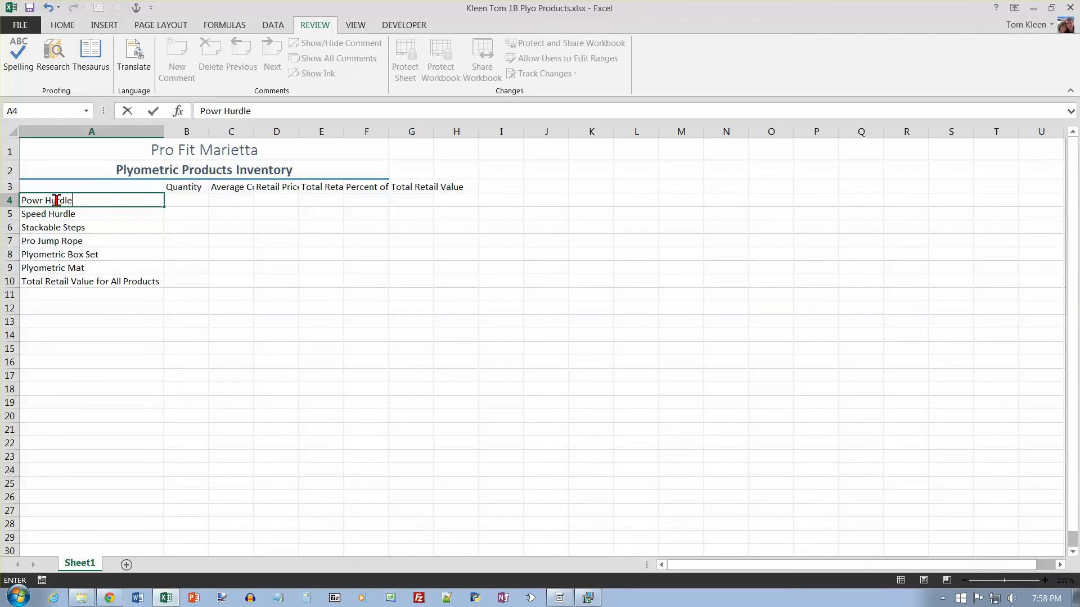
key("Return")
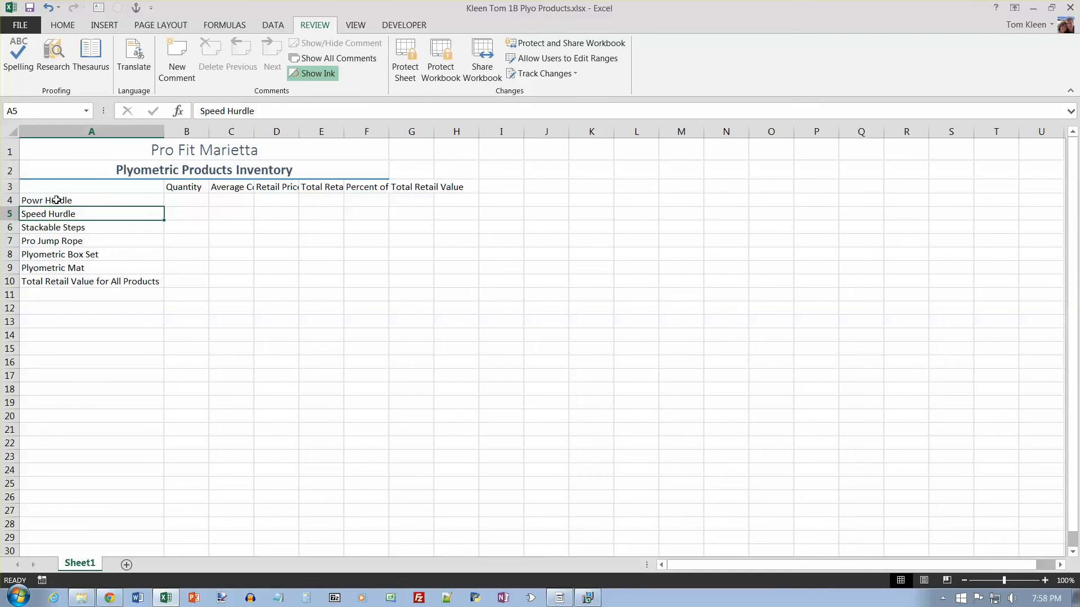
- Check the worksheet's spelling from cell A1 and change "Powr" to the suggestion "Power"
left_click(72, 147)
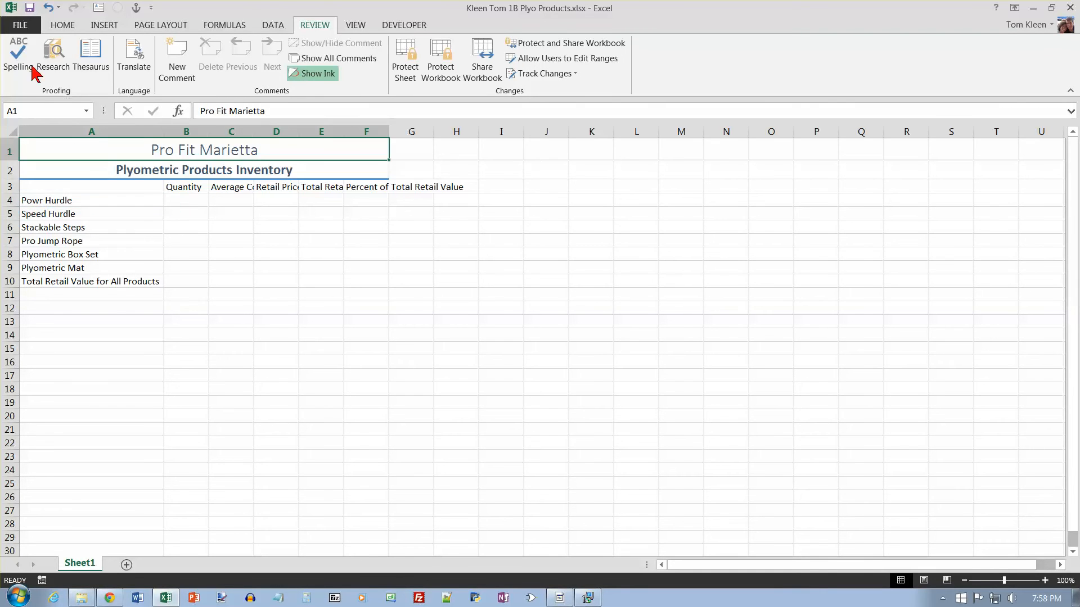
left_click(19, 56)
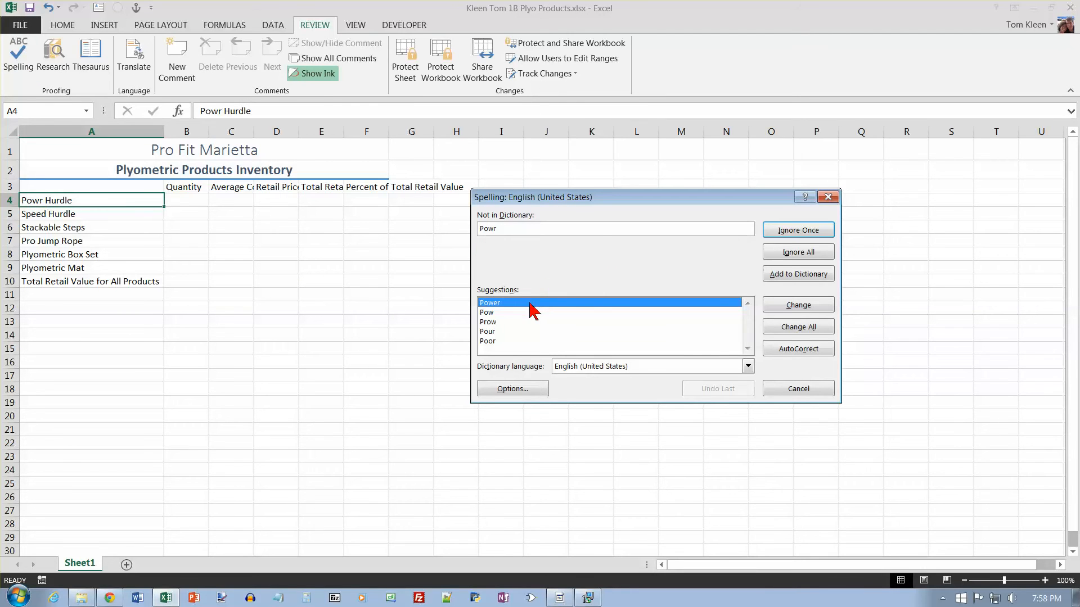
left_click(799, 308)
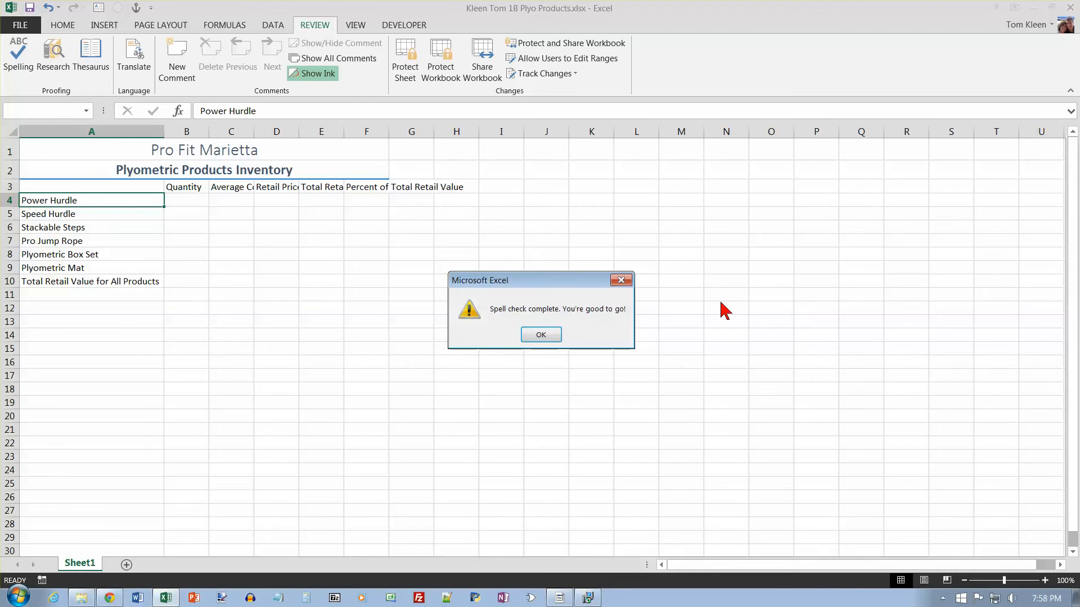
left_click(541, 335)
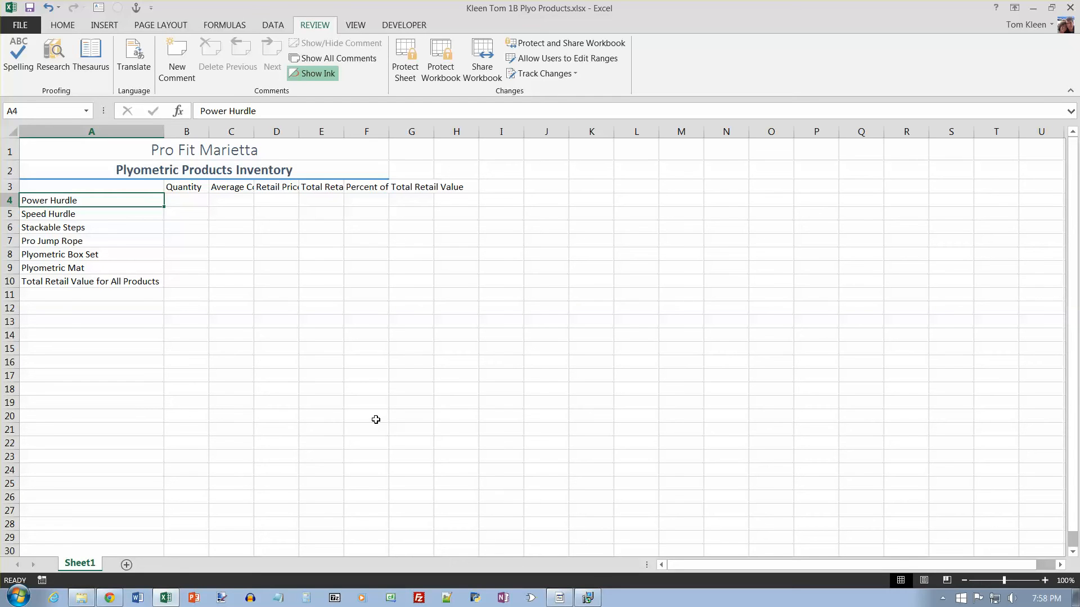
- Fill B4:D9 by row with 125, 15.5, 32.95; 1125, 29.55, 59.95; 450, 125.95, 251.59; 1105, 18.75, 49.95; 255, 85.25, 159.05; 215, 49.95, 94.99
left_click_drag(182, 201, 283, 269)
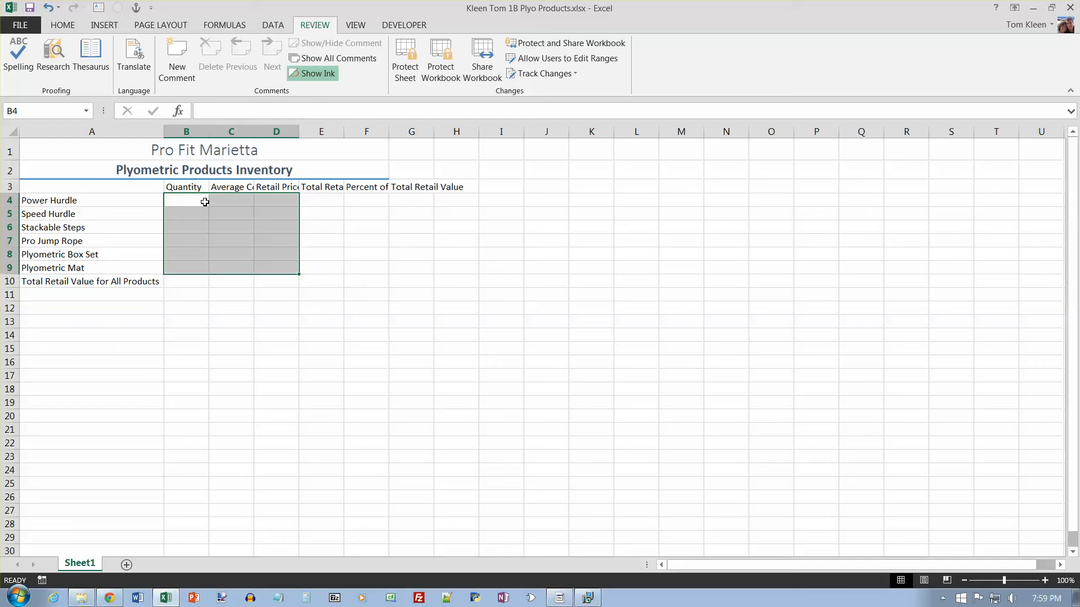
type("125")
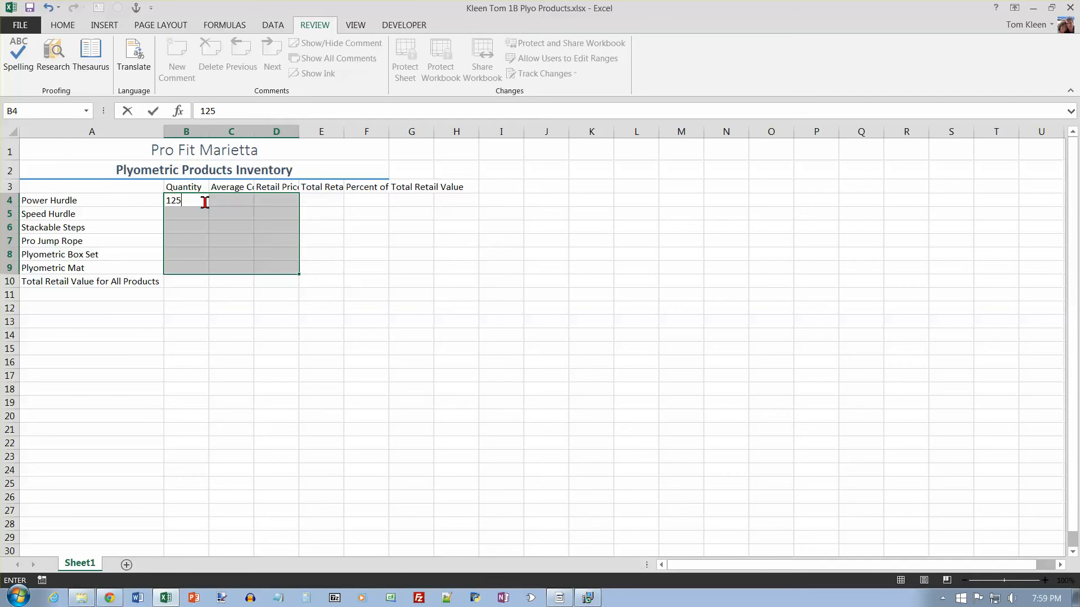
key("Return")
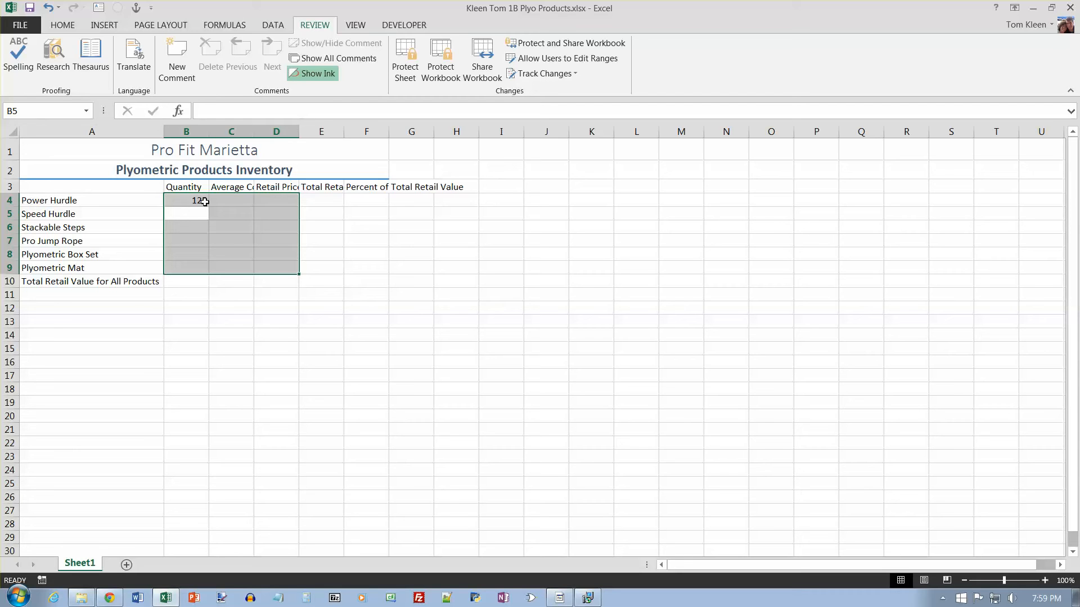
type("125\t15.5\t32.95 1125\t29.55\t59.95 450\t125.95\t251.59 1105\t18.75\t49.95 255\t85.25\t159.05 215\t49.95\t94.99")
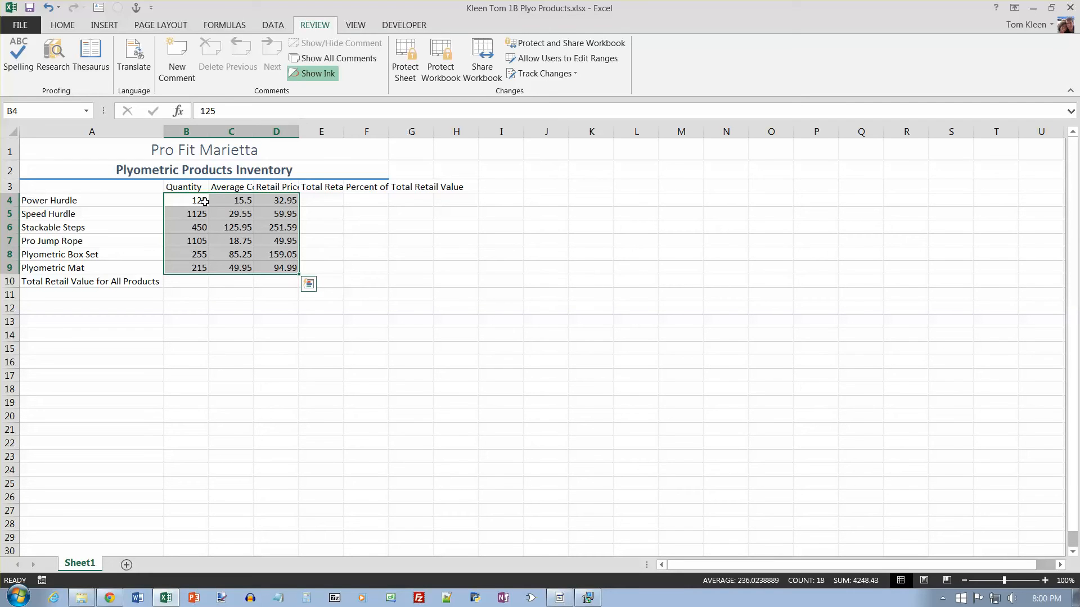
left_click(357, 271)
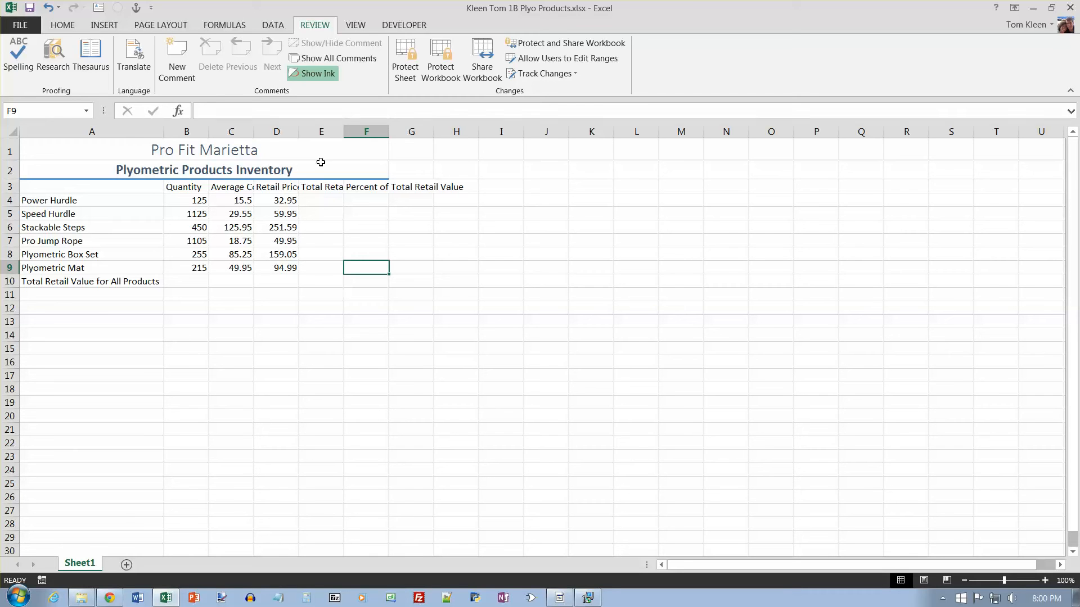
- Enter the formula =B4*D4 in cell E4 to calculate the Power Hurdle's total retail value
left_click(318, 203)
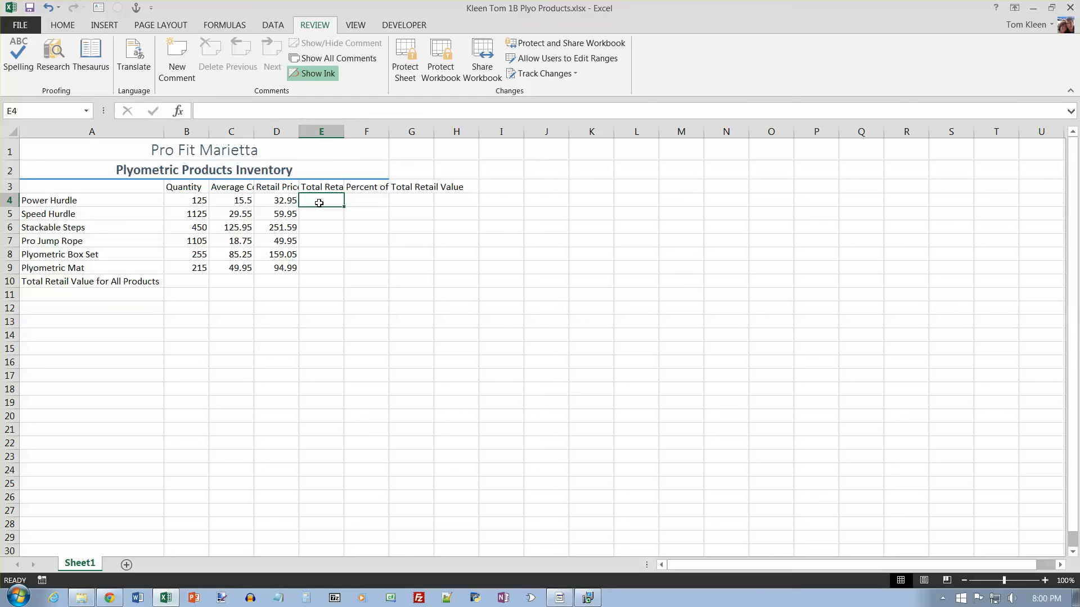
left_click(319, 188)
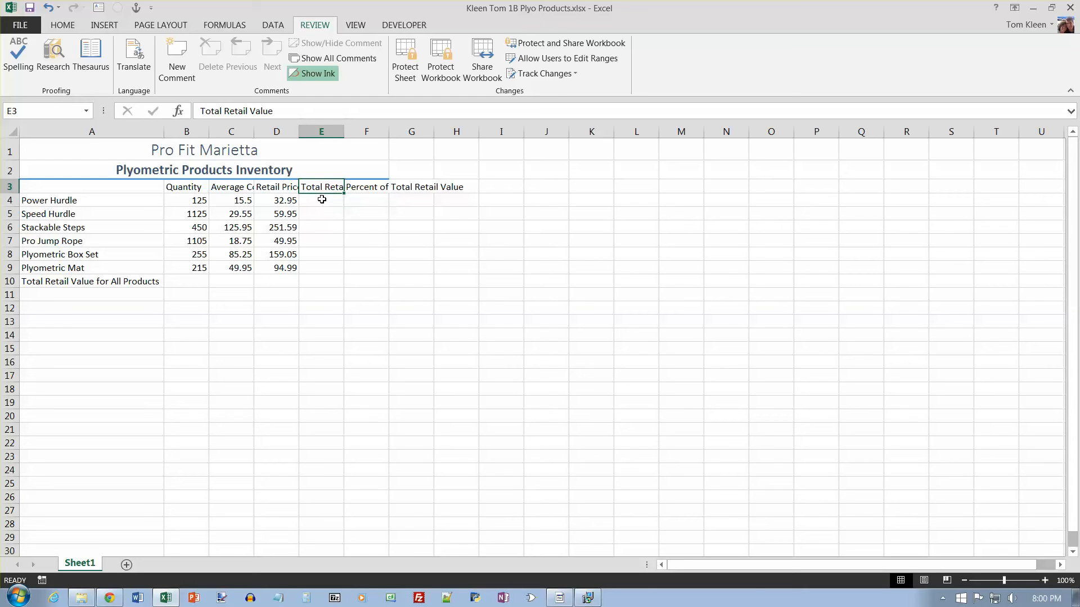
left_click(322, 200)
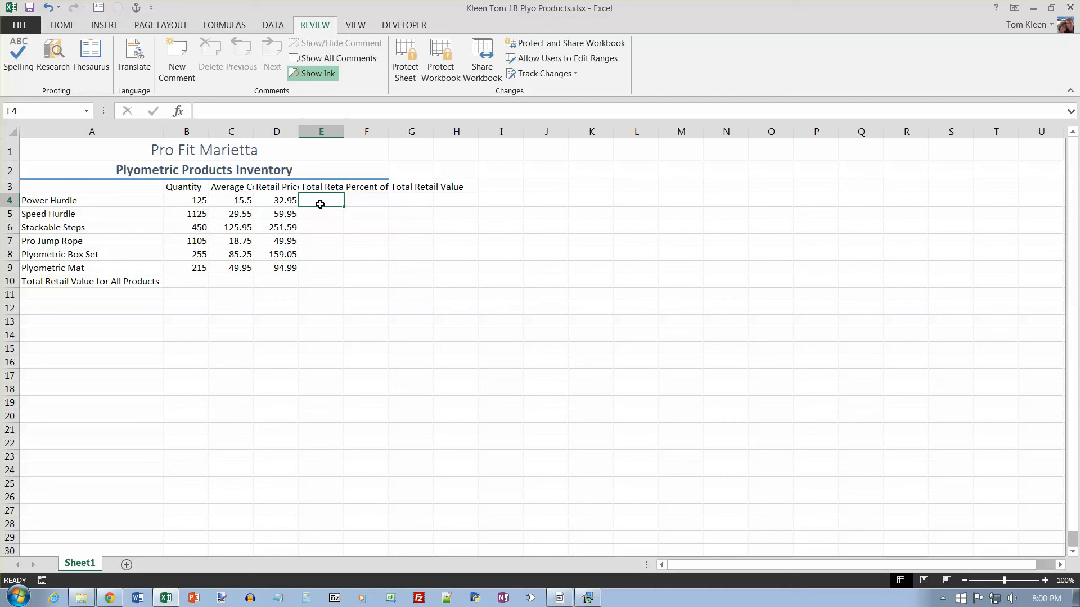
type("=")
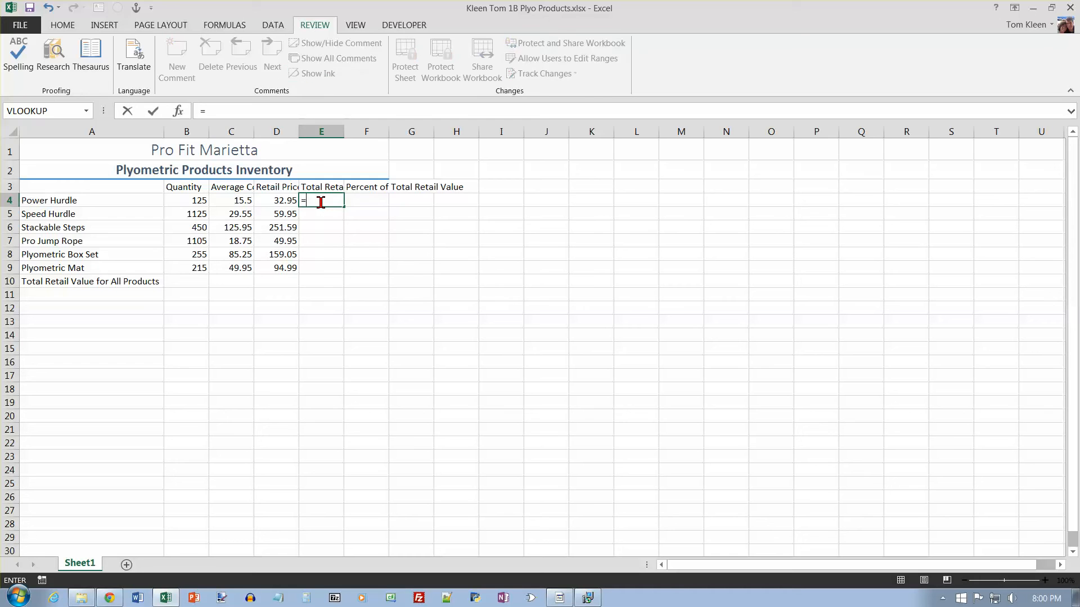
left_click(197, 202)
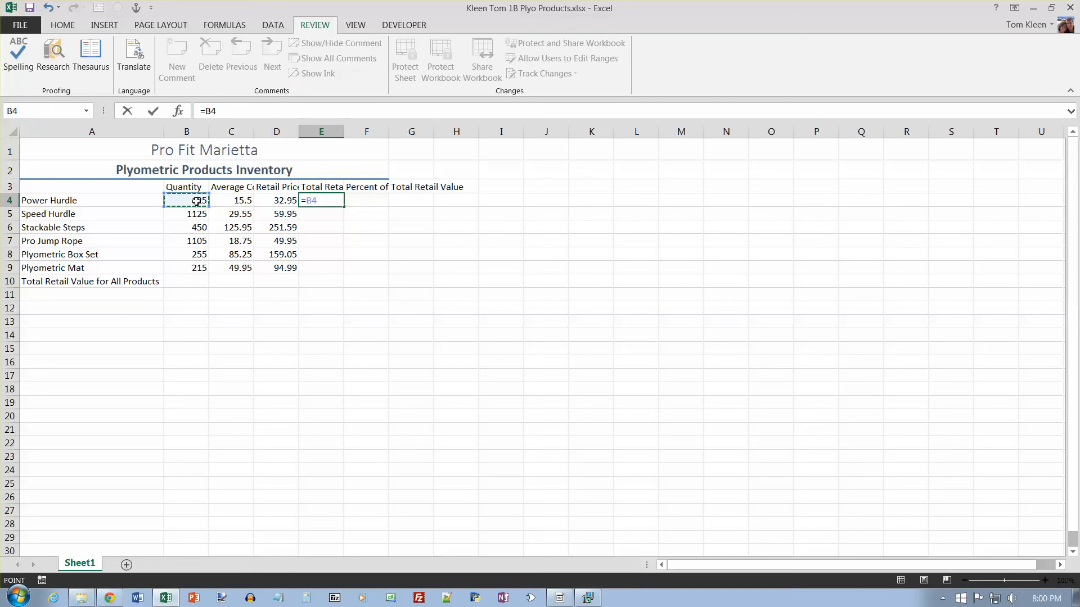
type("*")
left_click(283, 203)
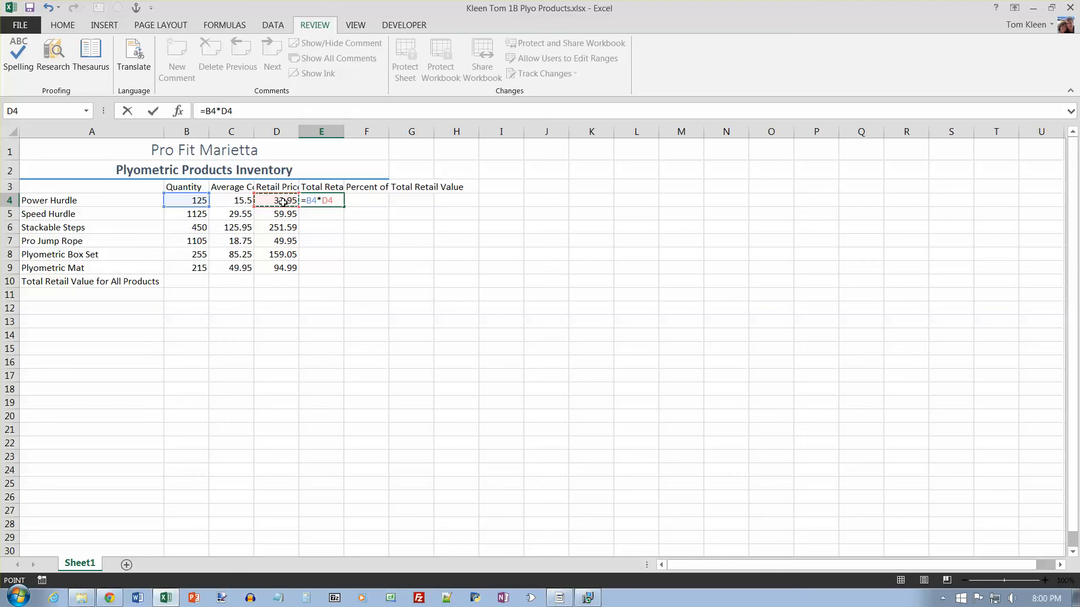
key("Return")
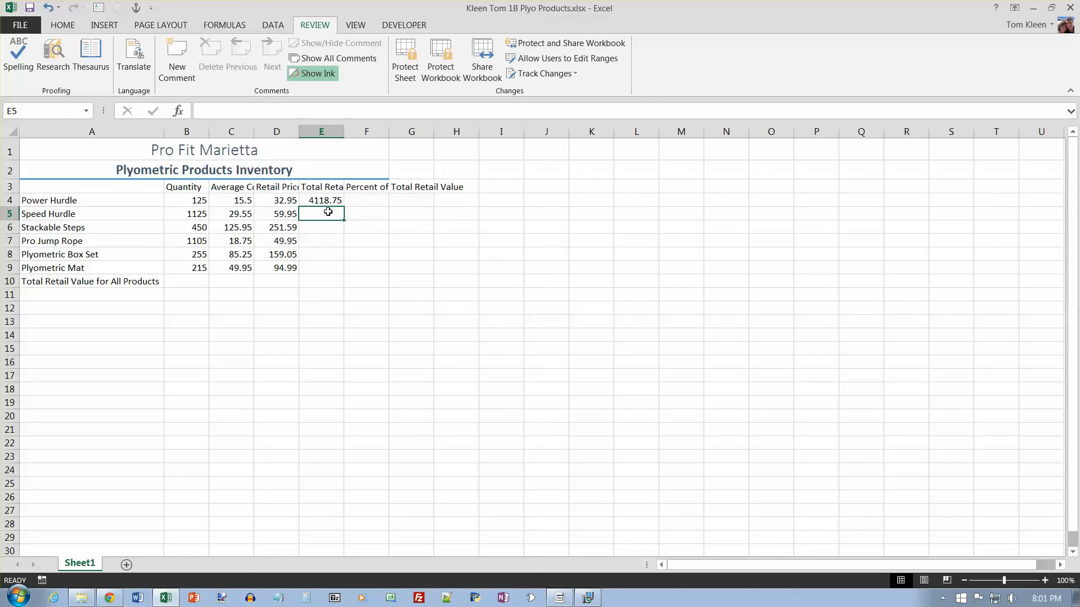
- Review the cell references in E4's total retail value formula and copy it down through cell E9
left_click(325, 199)
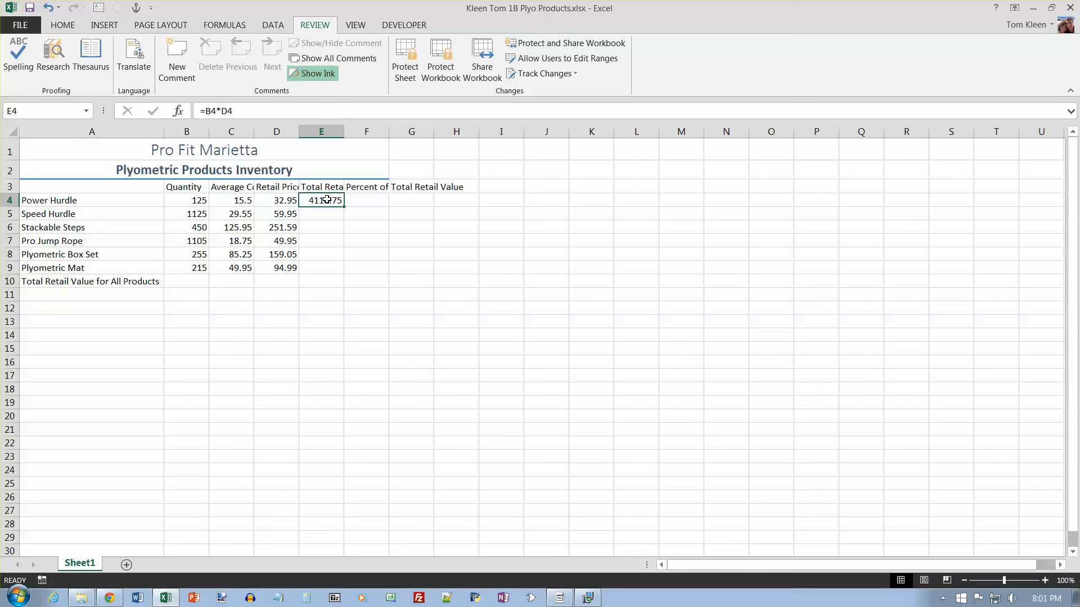
double_click(321, 196)
double_click(322, 203)
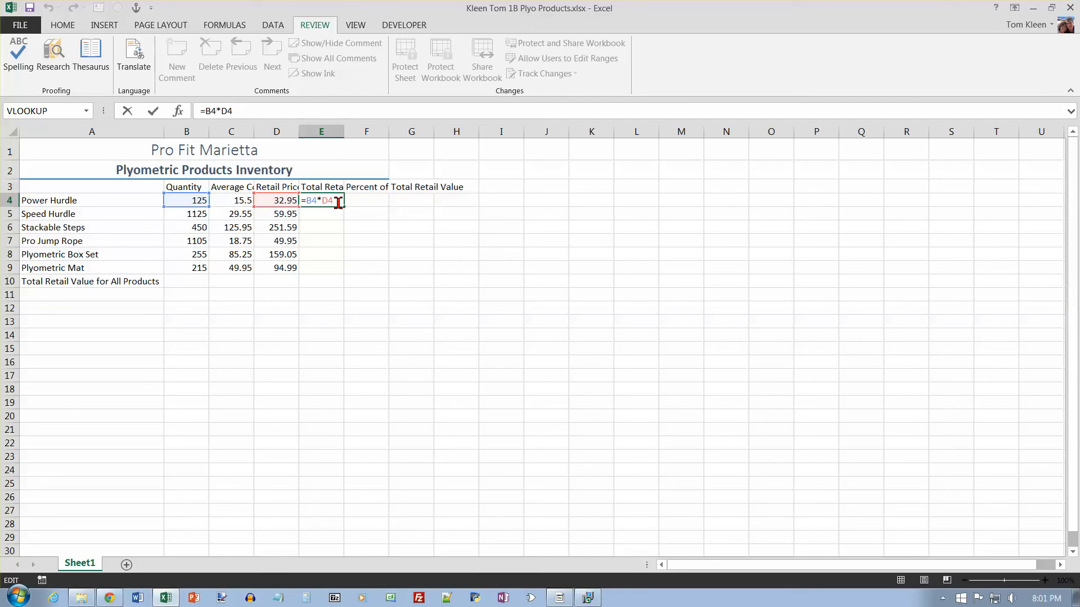
key("ctrl+Return")
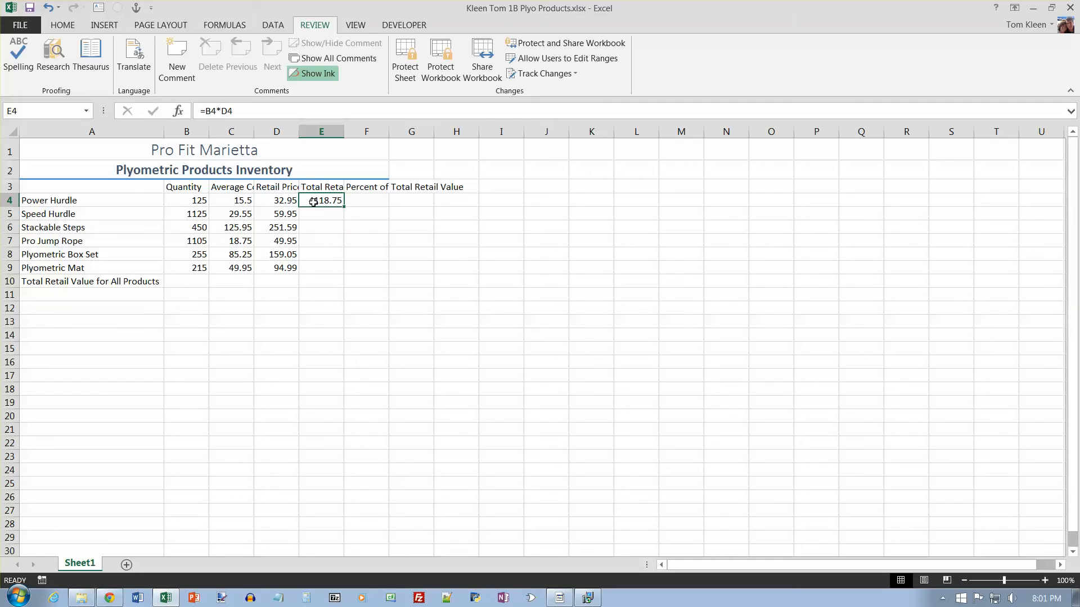
left_click_drag(342, 205, 340, 270)
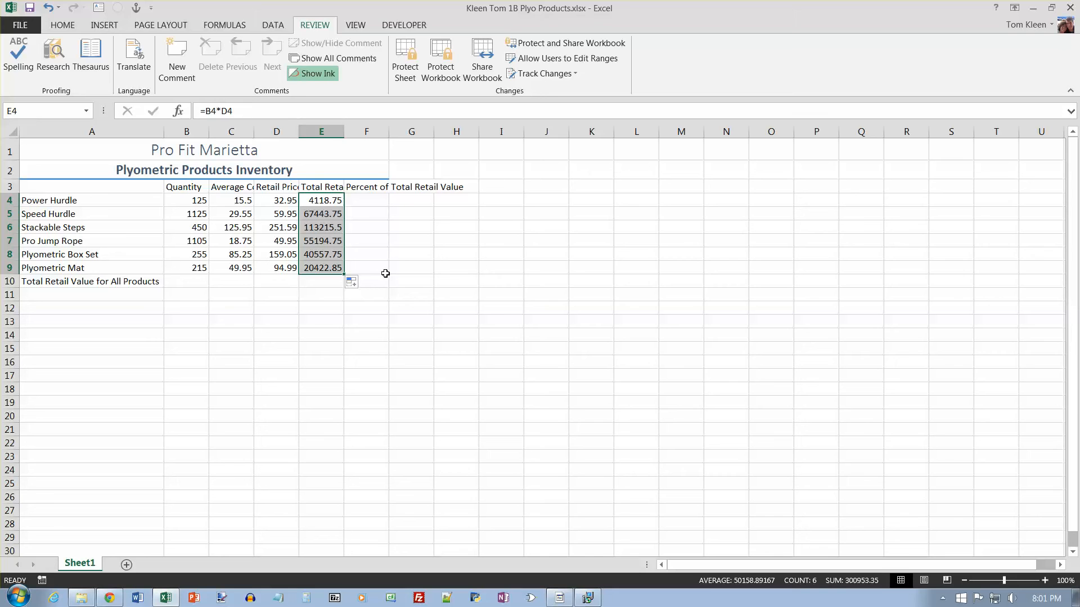
- Format the quantities in B4:B9 with the comma style and no decimal places
left_click(200, 202)
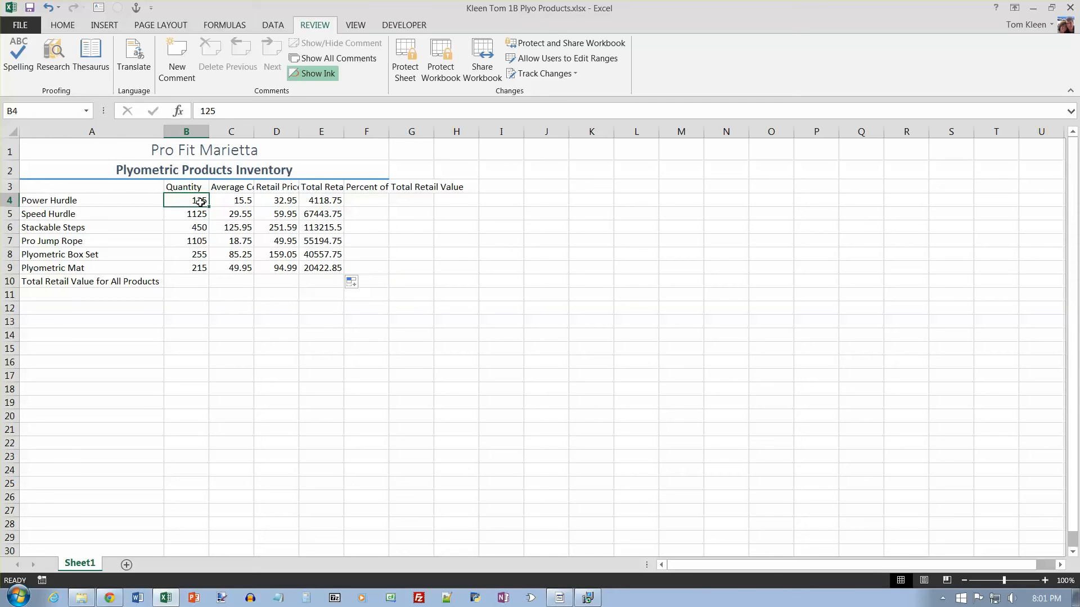
left_click_drag(201, 201, 199, 268)
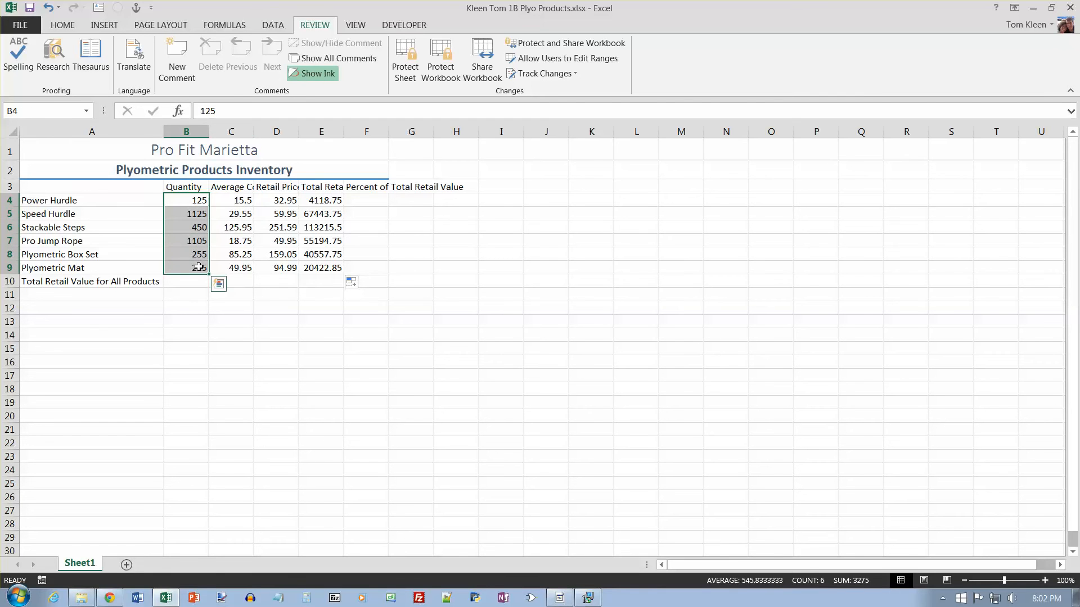
left_click(69, 25)
left_click(459, 71)
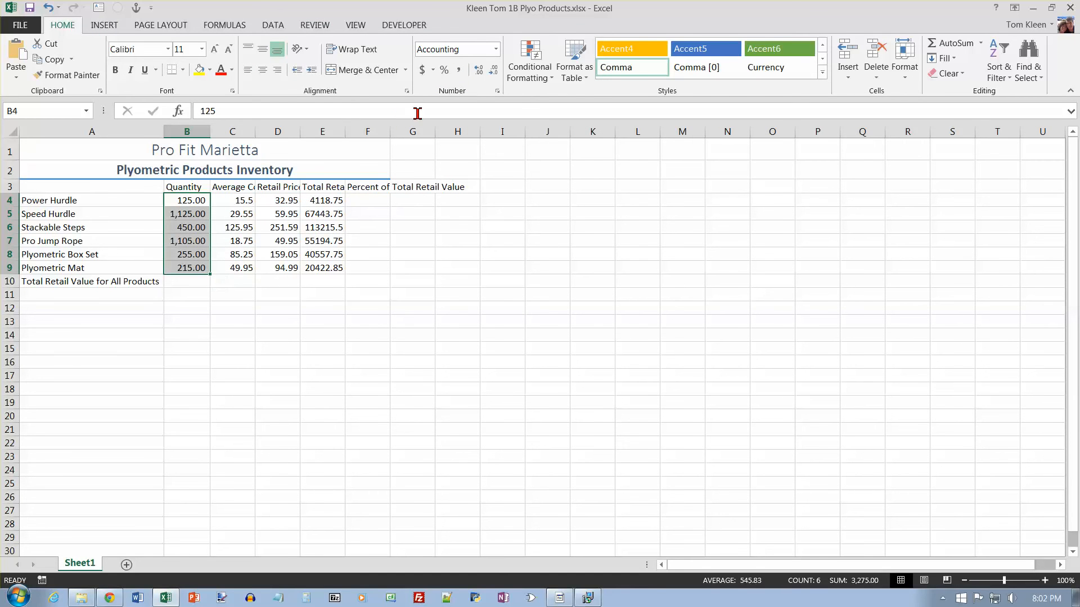
left_click(493, 72)
left_click(493, 73)
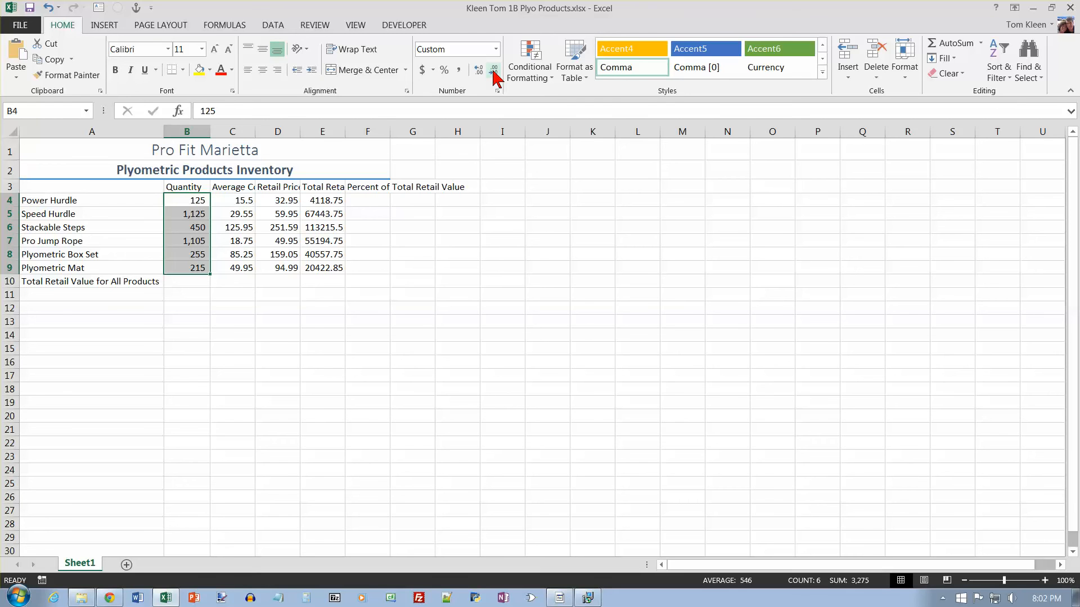
- Add a sum of the total retail values E4:E9 in cell E10 using the Quick Analysis totals
left_click_drag(329, 201, 320, 267)
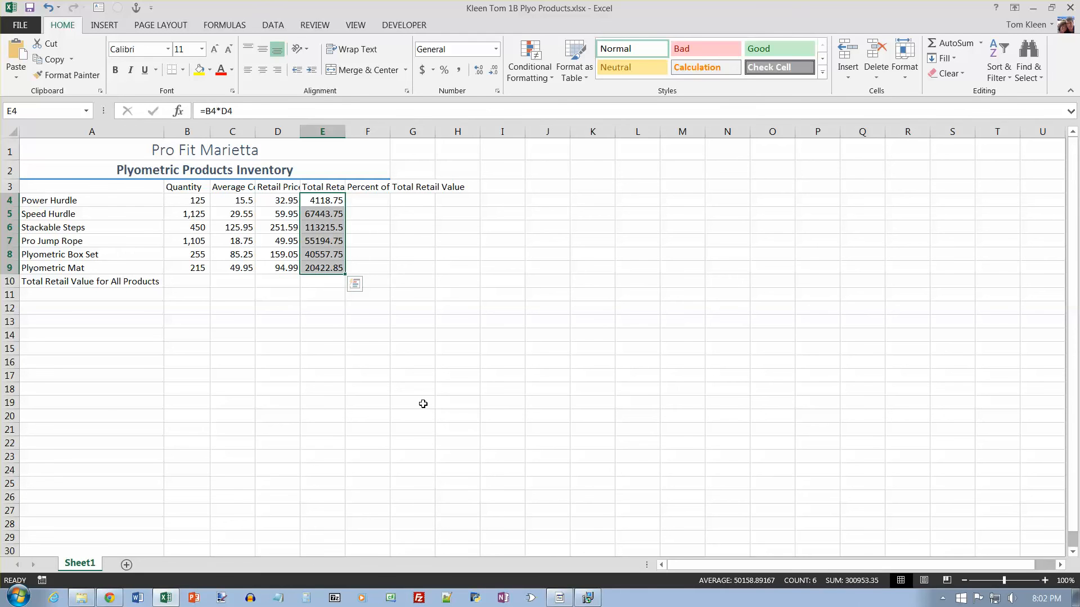
left_click(356, 284)
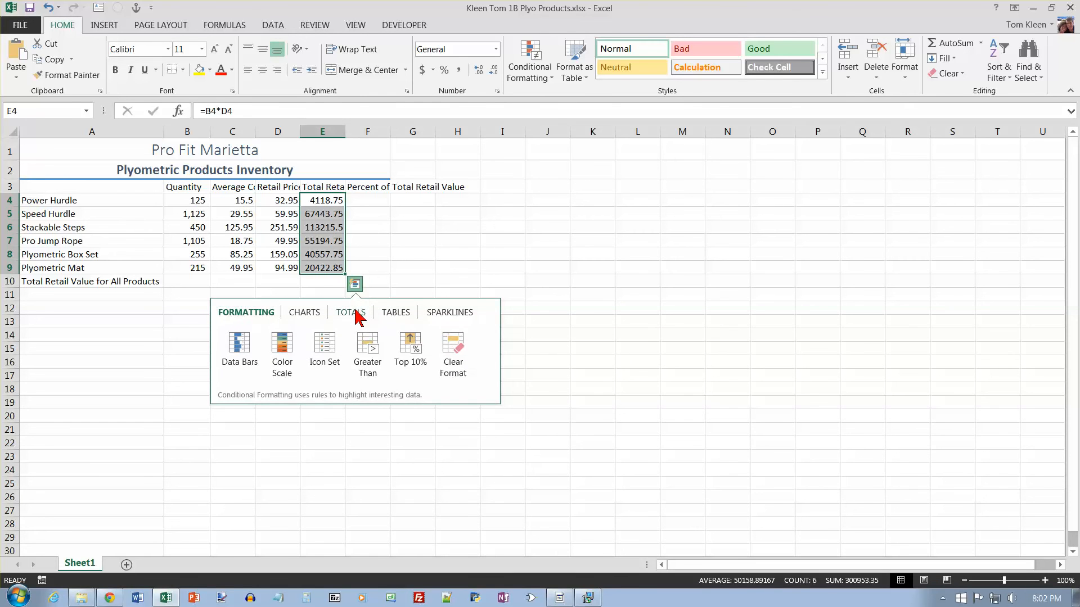
left_click(358, 315)
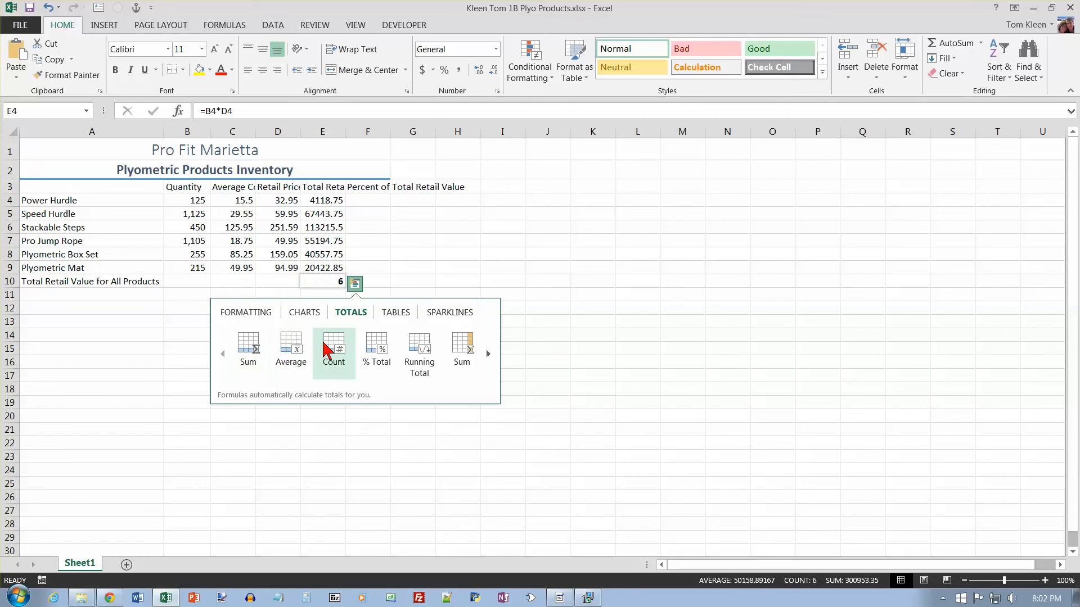
left_click(251, 339)
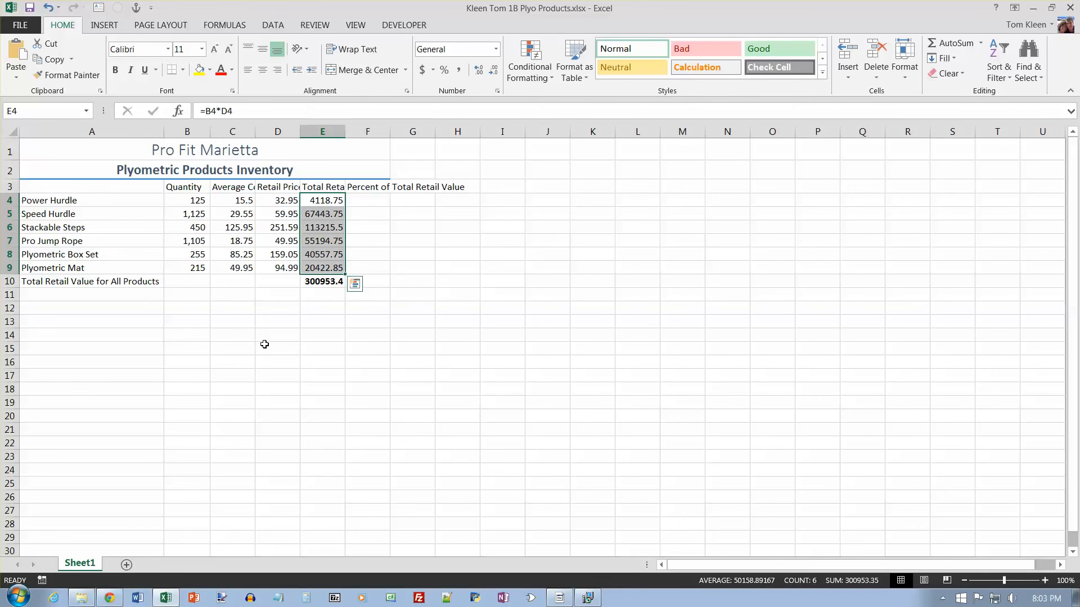
- Apply the comma style with two decimals to the range C5:E9
left_click(242, 214)
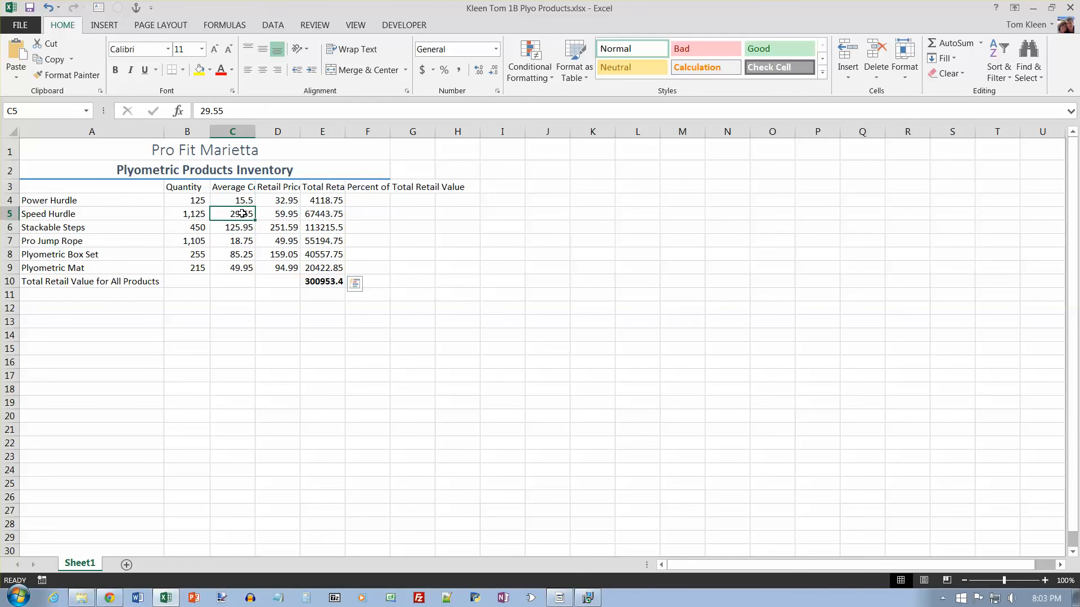
left_click_drag(242, 213, 320, 264)
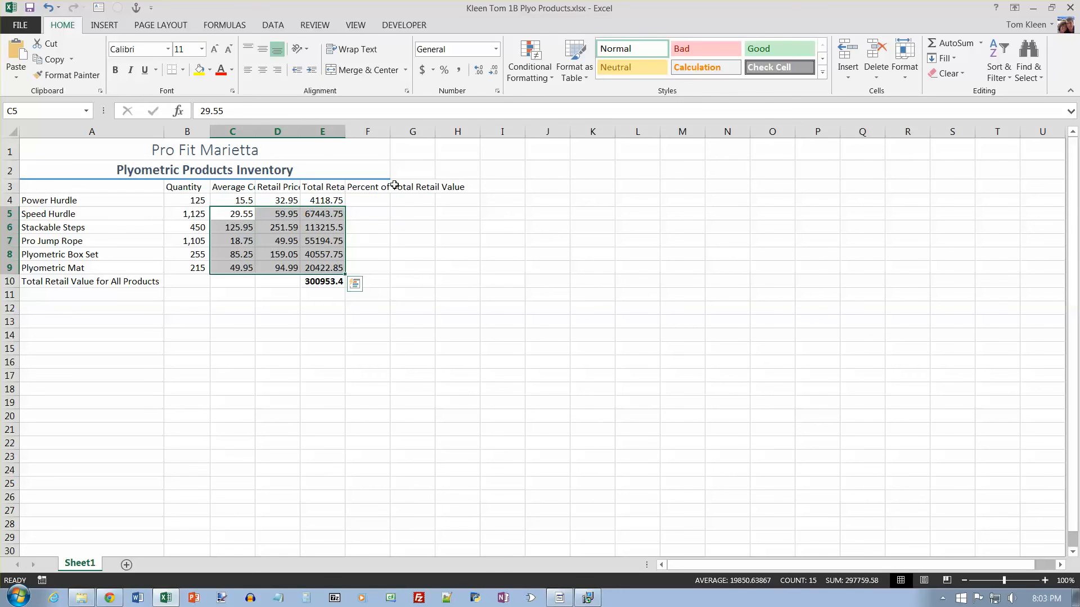
left_click(458, 70)
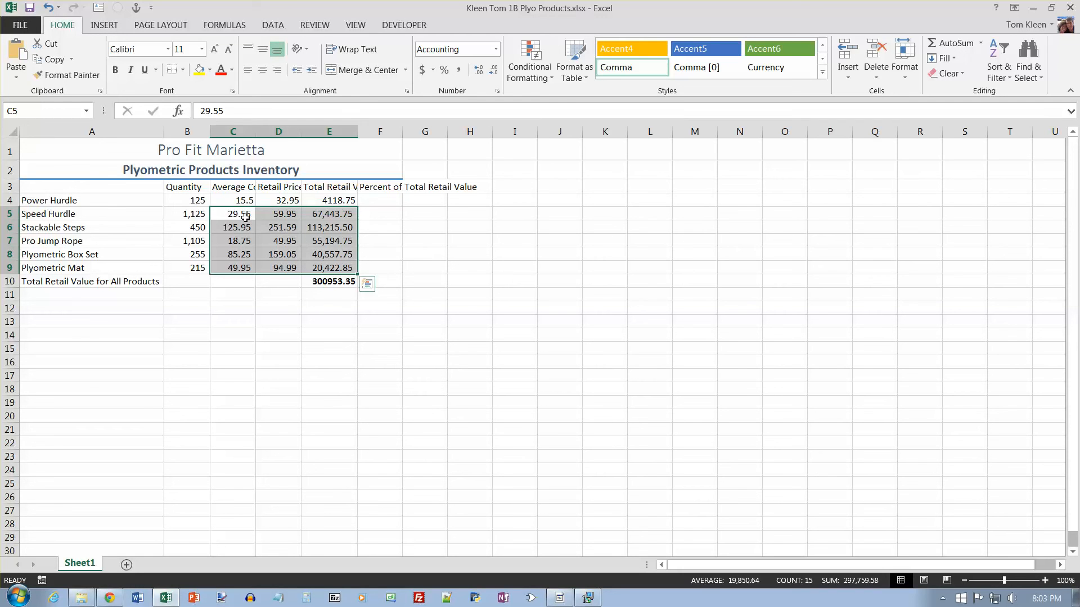
- Apply the dollar Accounting number format to C4:E4 and the total in E10
left_click_drag(233, 201, 333, 201)
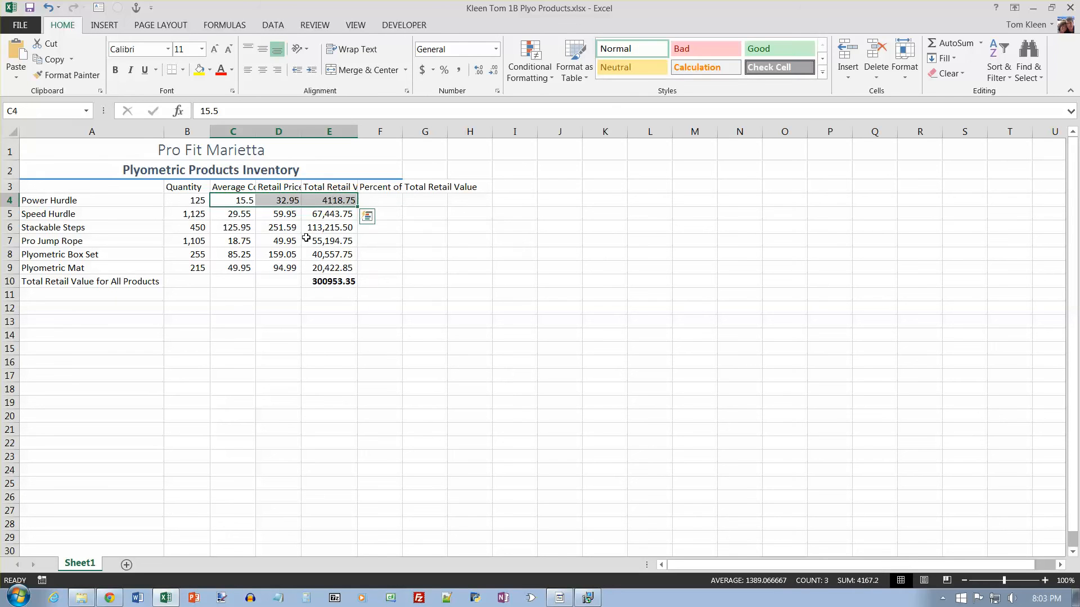
left_click(323, 282, "ctrl")
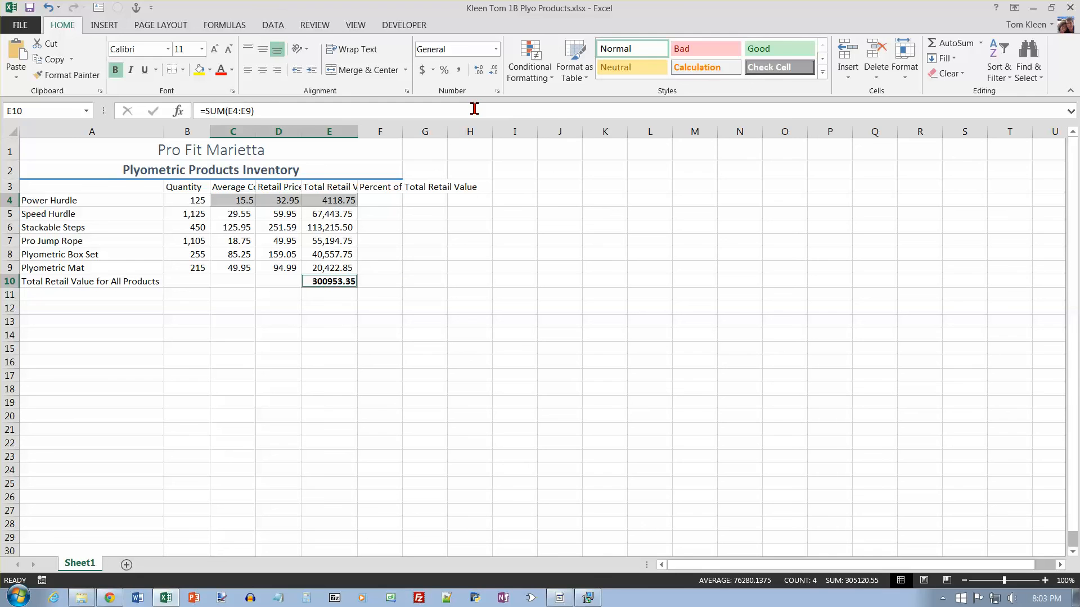
left_click(424, 70)
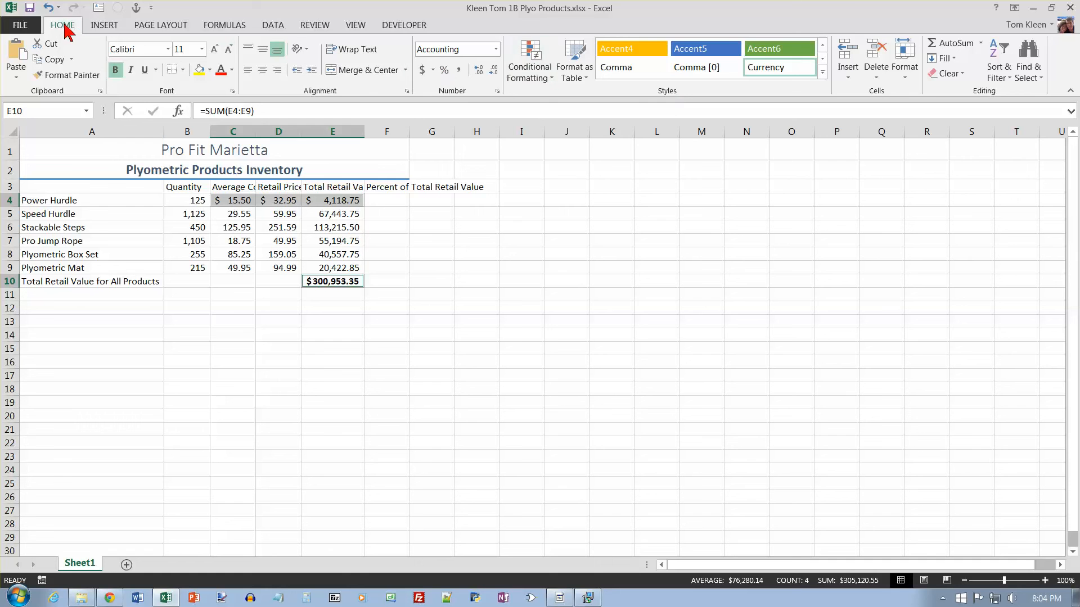
left_click(823, 72)
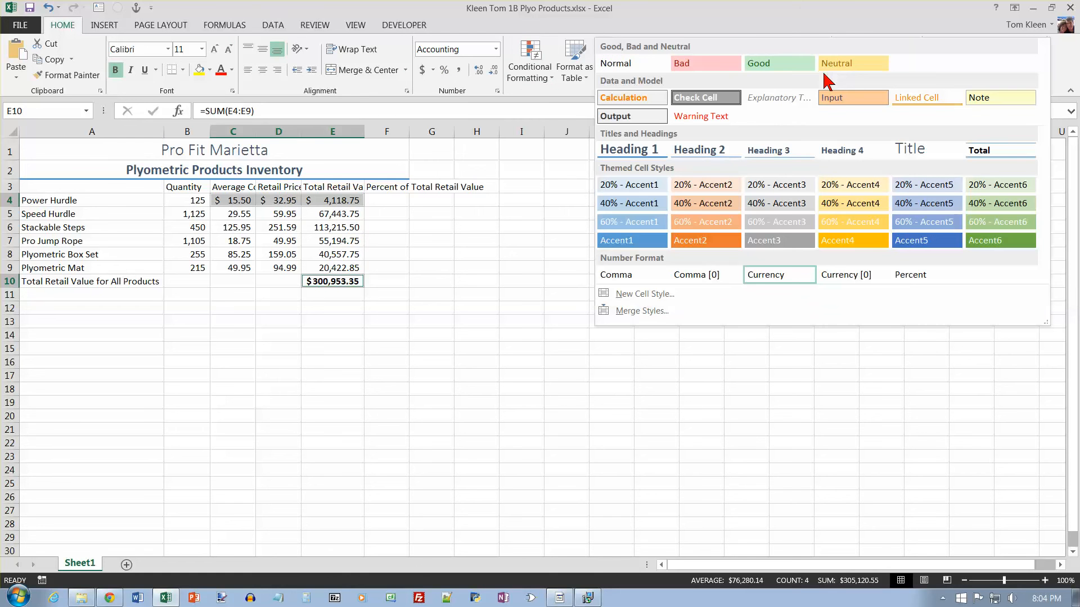
left_click(990, 152)
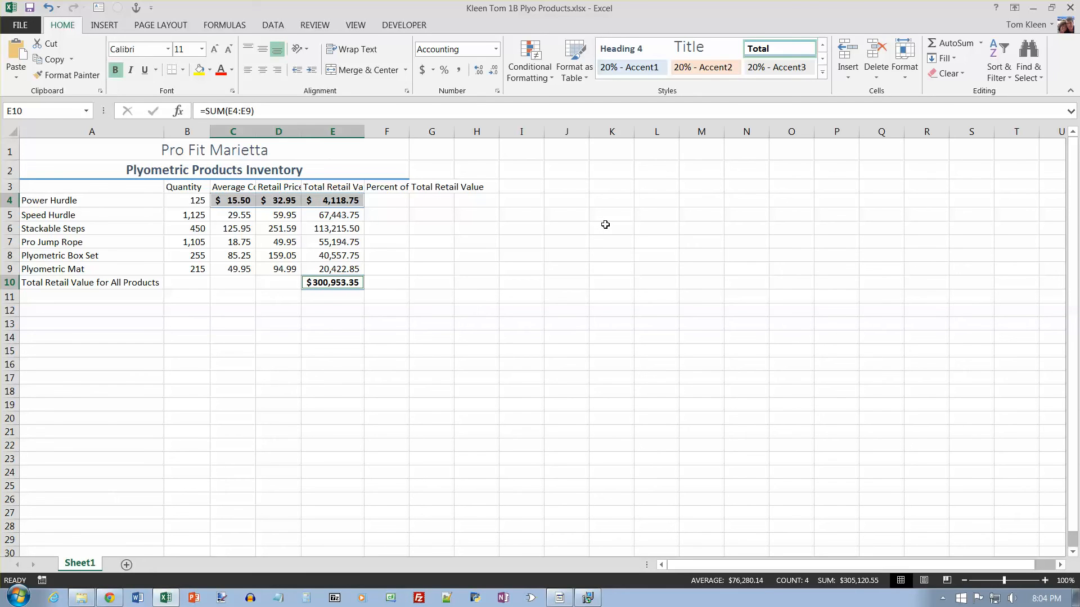
left_click(391, 199)
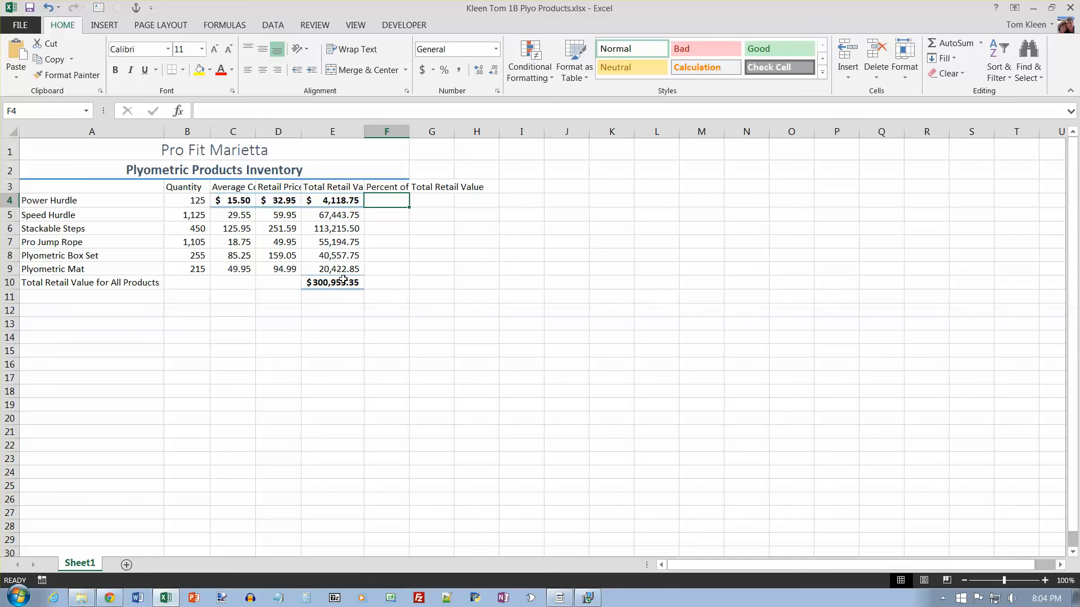
left_click_drag(248, 201, 338, 201)
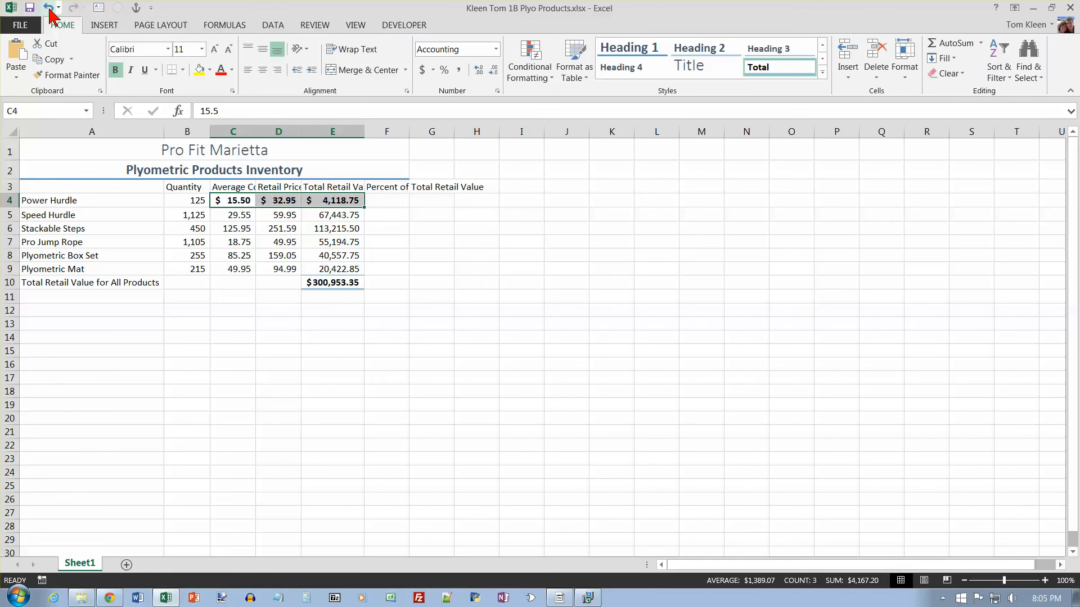
left_click(49, 8)
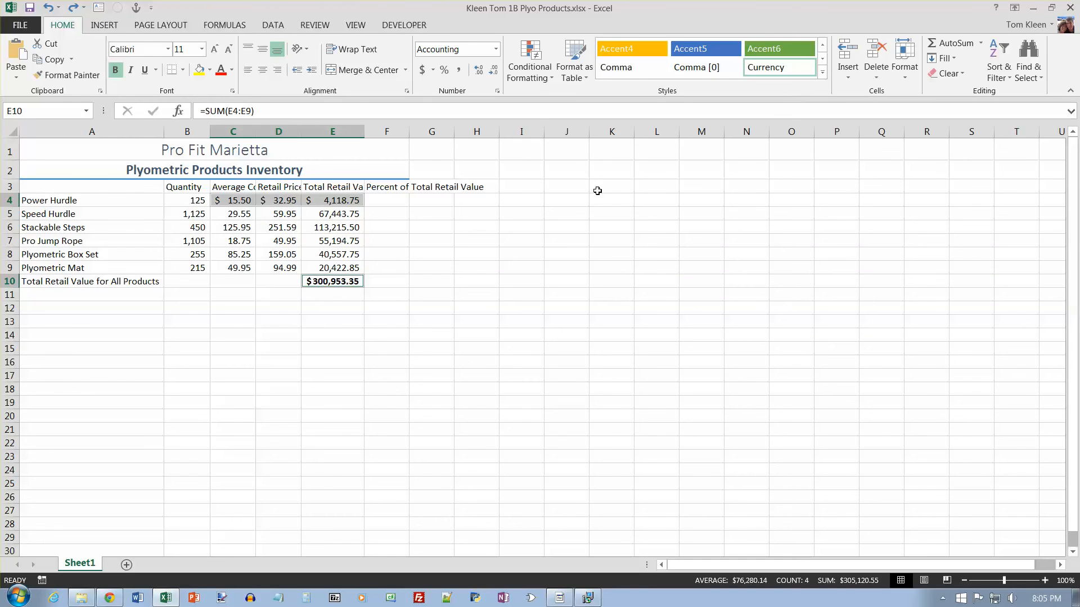
- Apply the Total cell style to cell E10 only
left_click(344, 207)
left_click(324, 283)
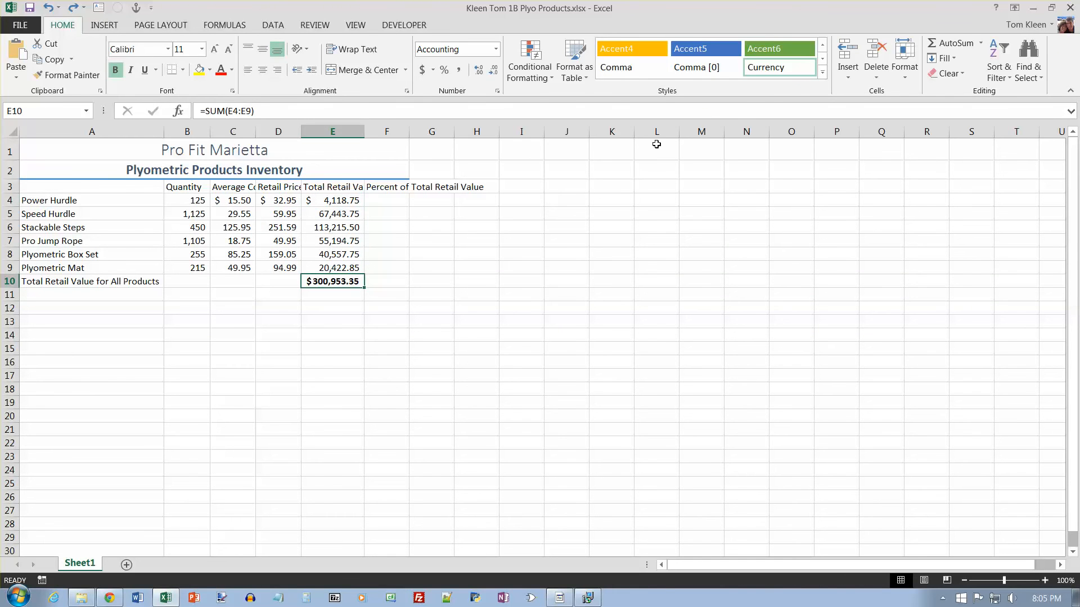
left_click(823, 72)
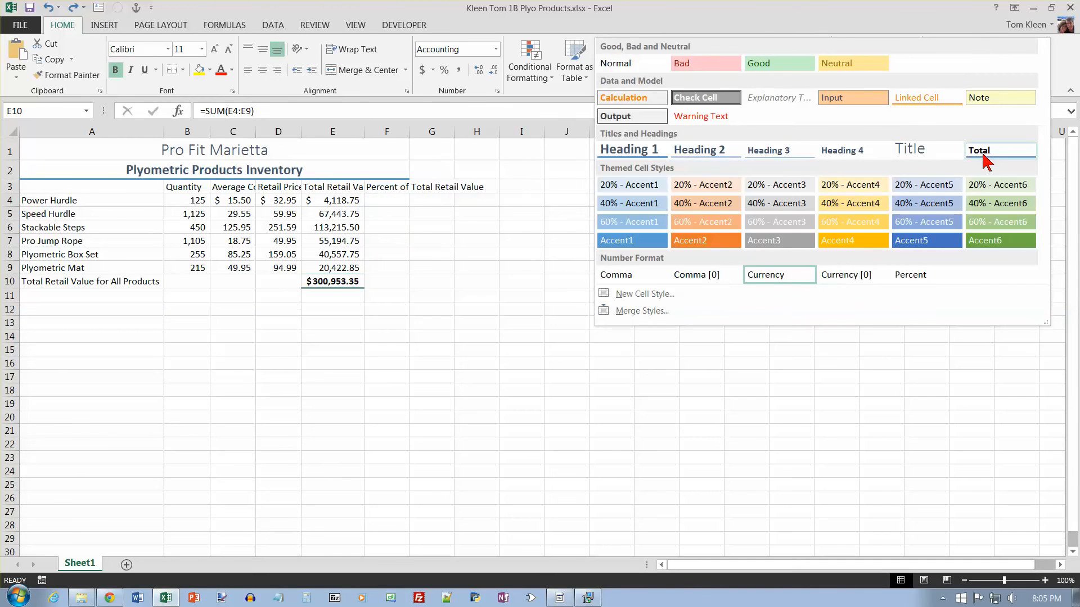
left_click(980, 153)
- Enter the formula =E4/E10 in cell F4 to calculate the Power Hurdle's percent of total retail value, removing any stray character after E10
left_click(386, 187)
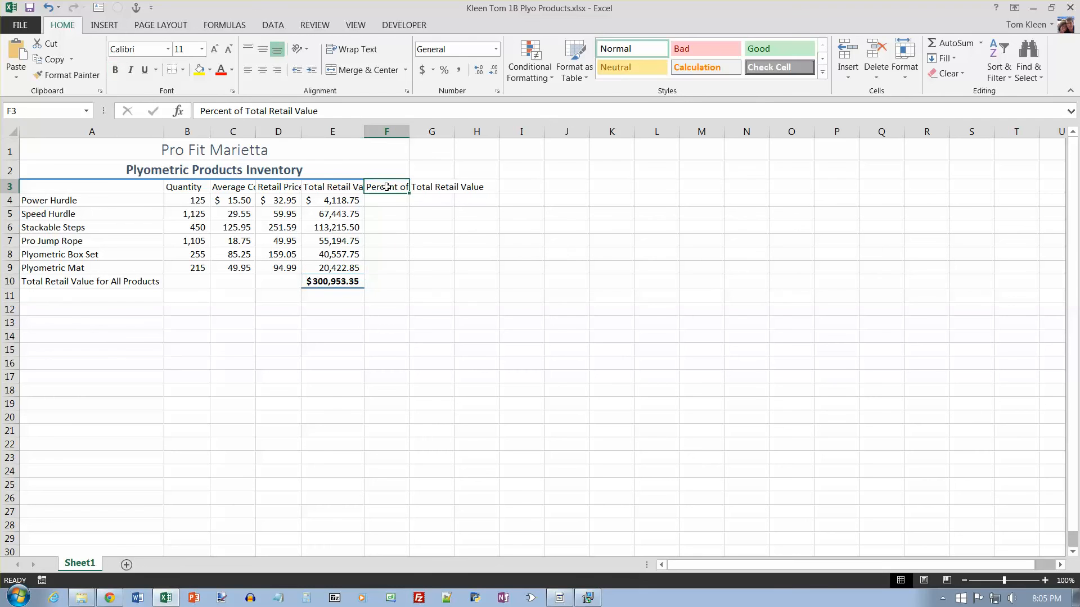
left_click(384, 201)
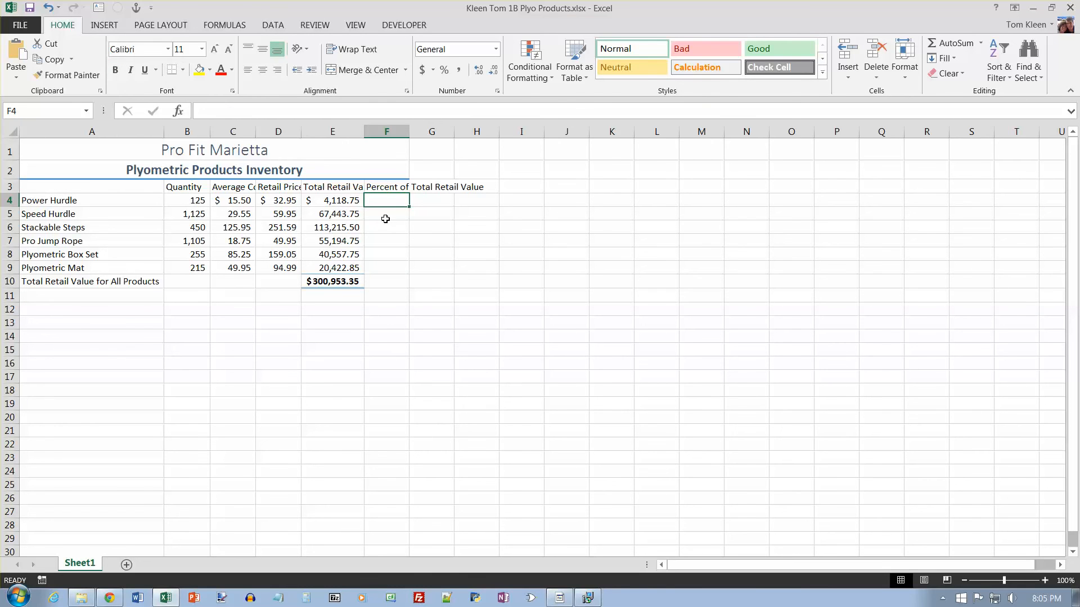
type("=")
left_click(336, 199)
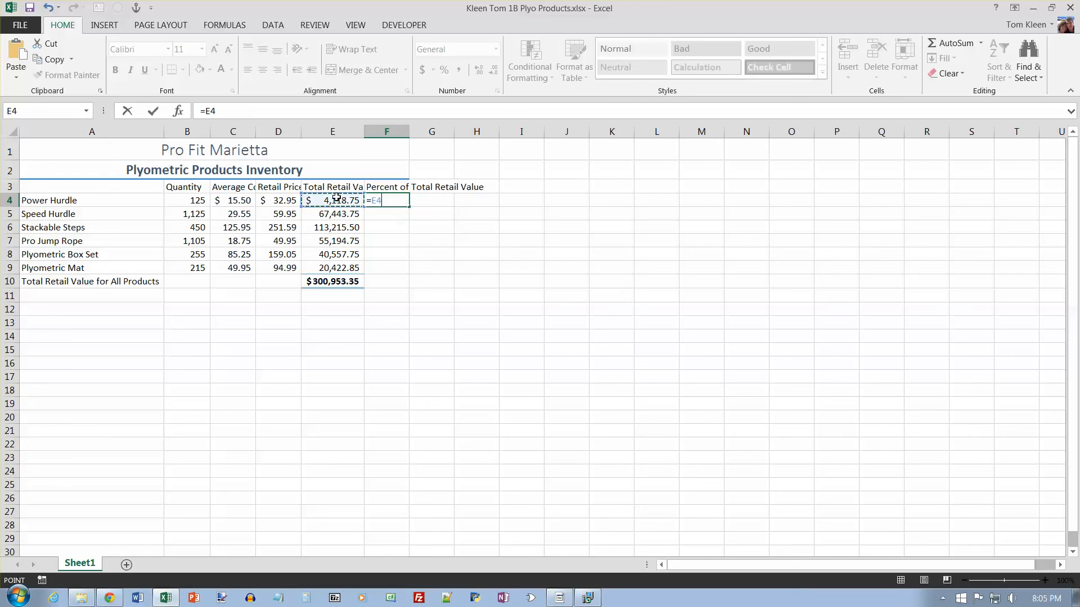
type("/")
left_click(339, 283)
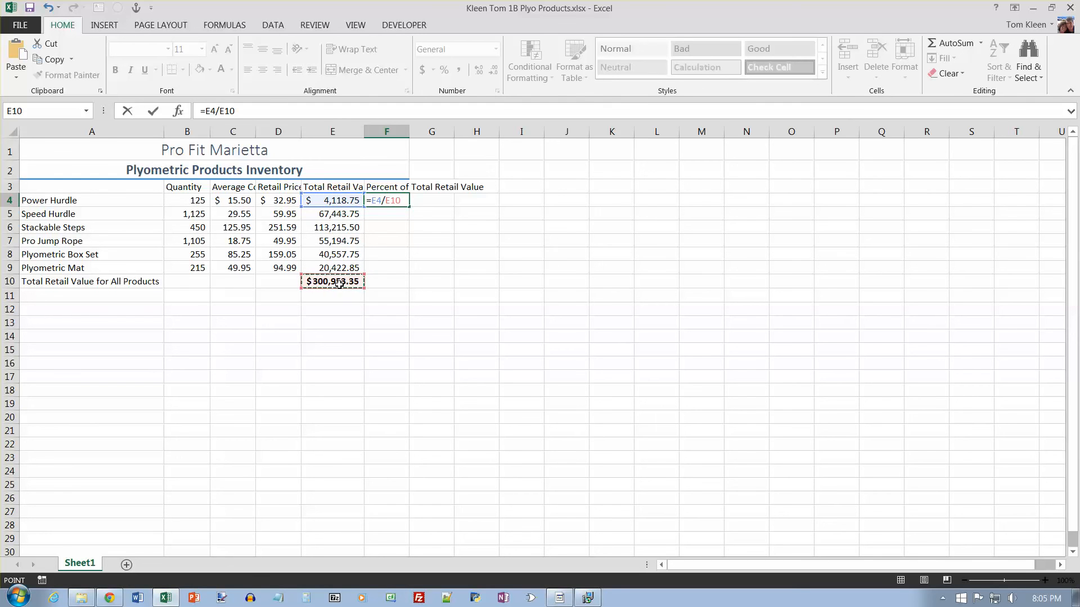
type("\\")
key("Return")
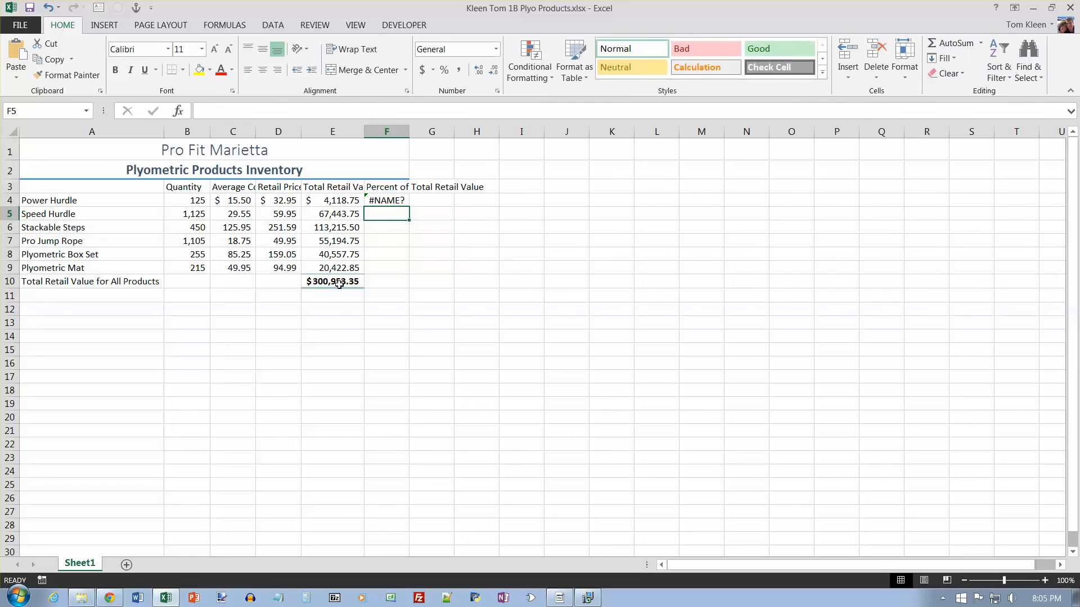
left_click(388, 200)
left_click(260, 113)
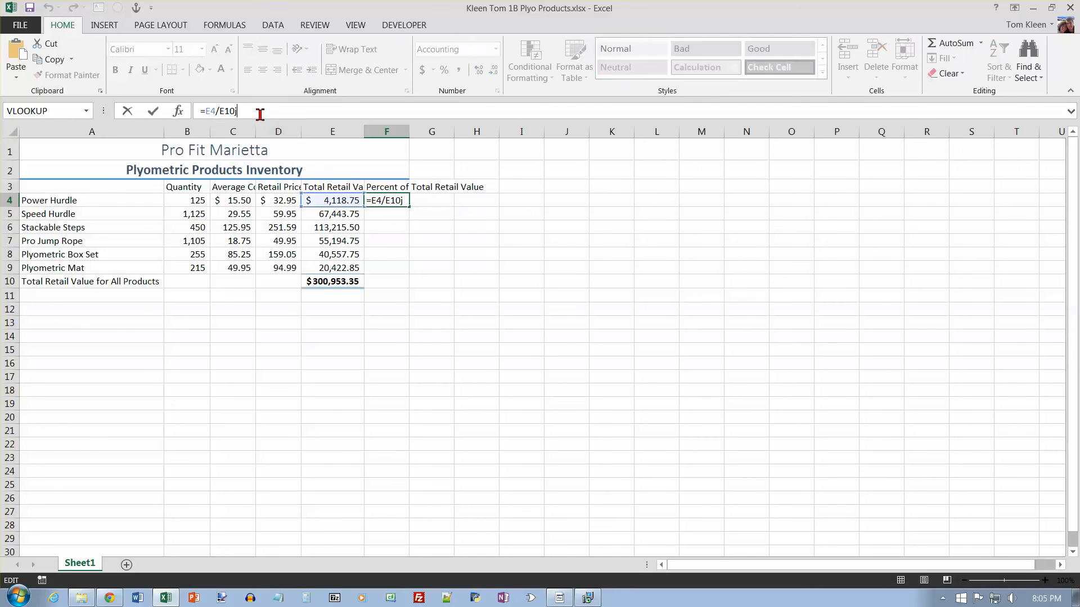
key("BackSpace")
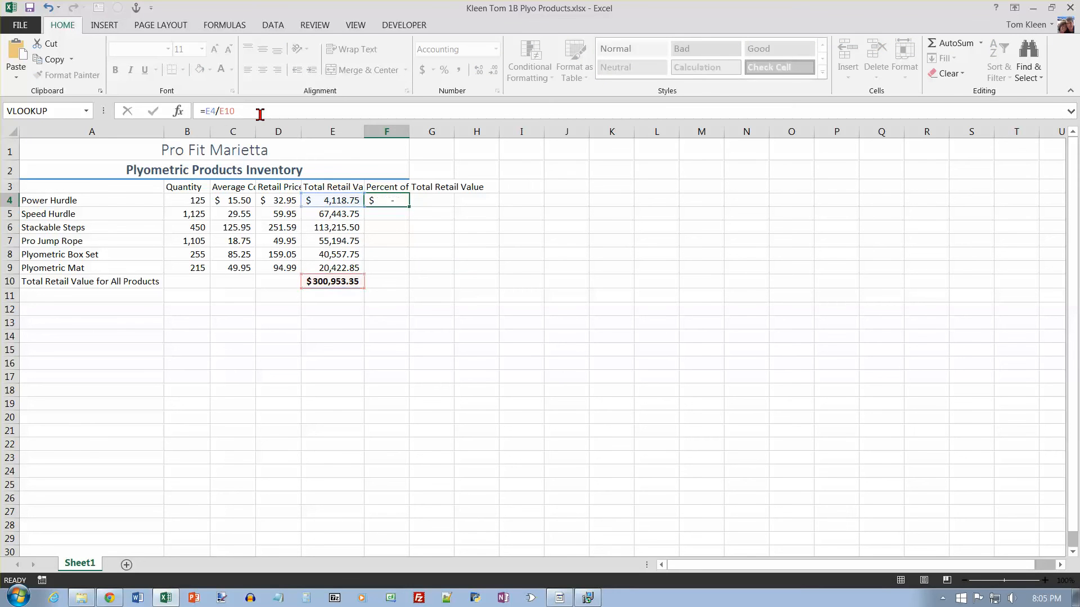
key("Return")
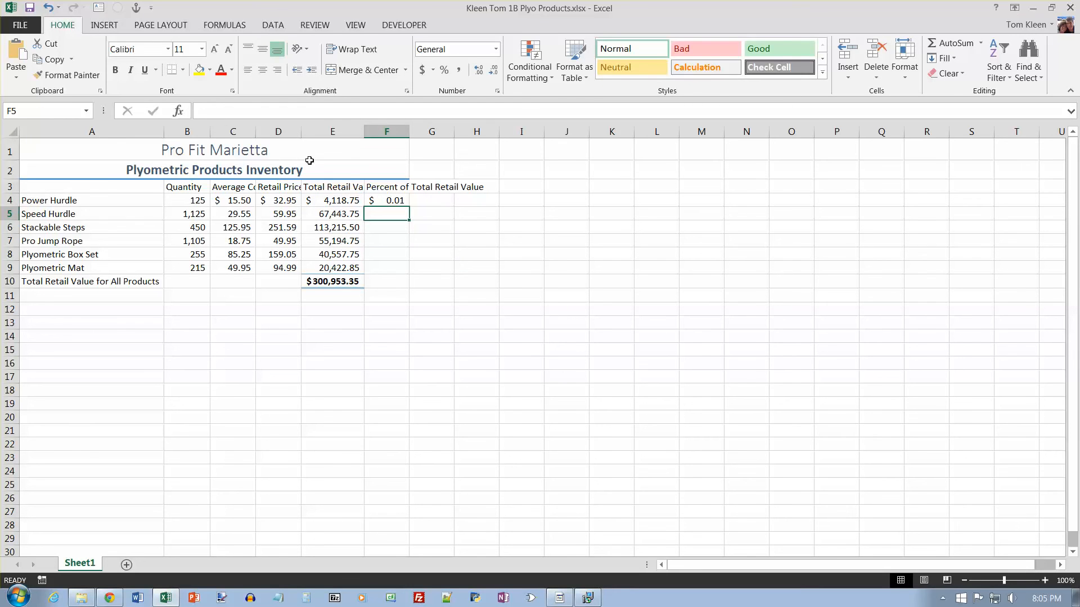
- Format the percent of total retail value in F4 as a percentage with two decimal places
left_click(309, 162)
left_click(386, 201)
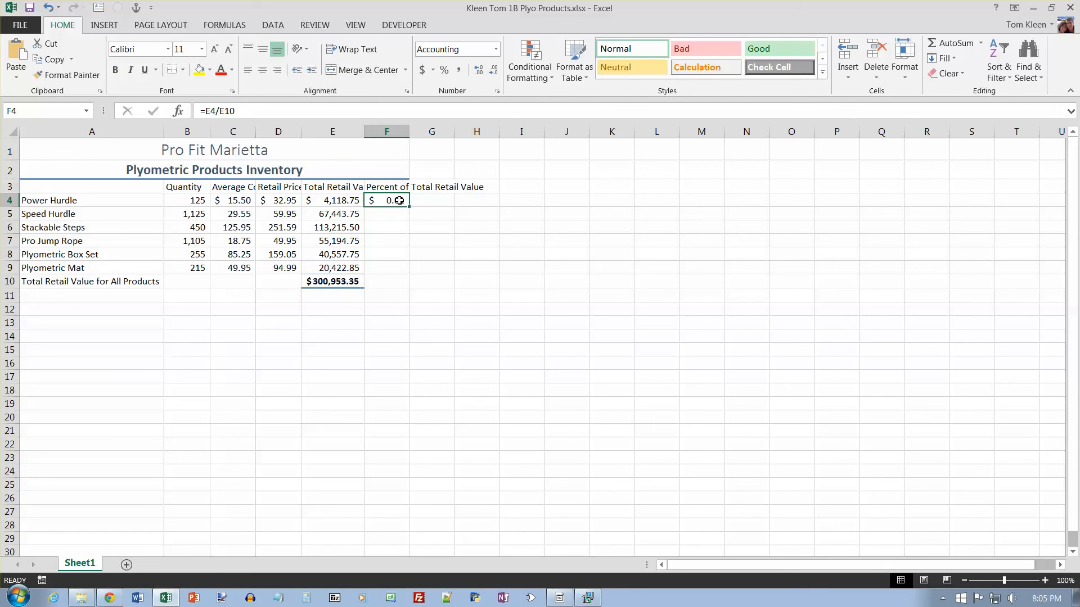
left_click(446, 71)
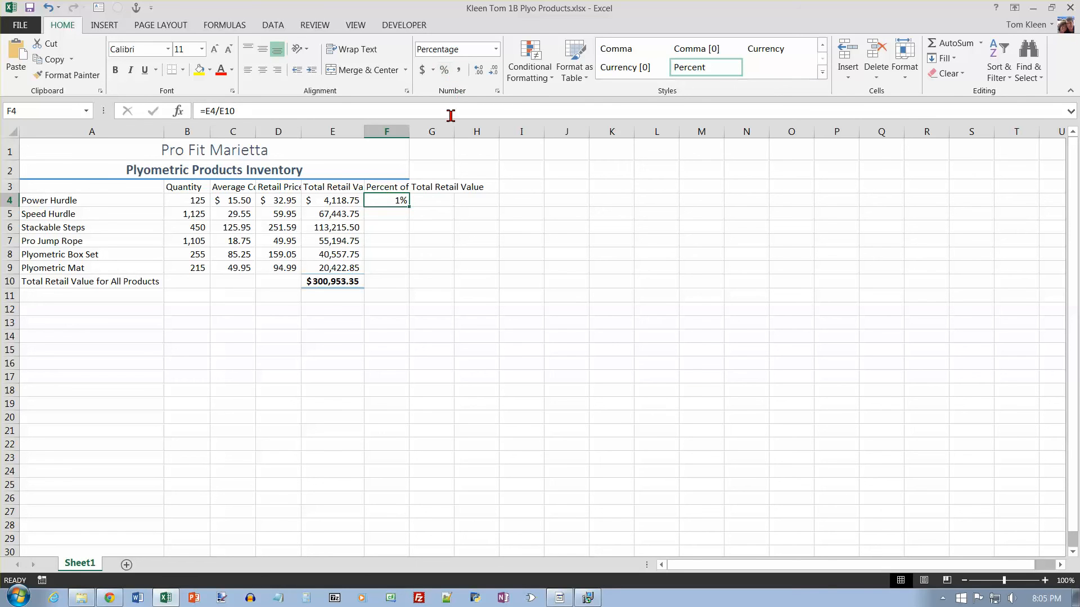
left_click(478, 71)
left_click(478, 71)
- Review the cell references in F4's formula, copy it down to F5 and inspect the copied formula
double_click(388, 202)
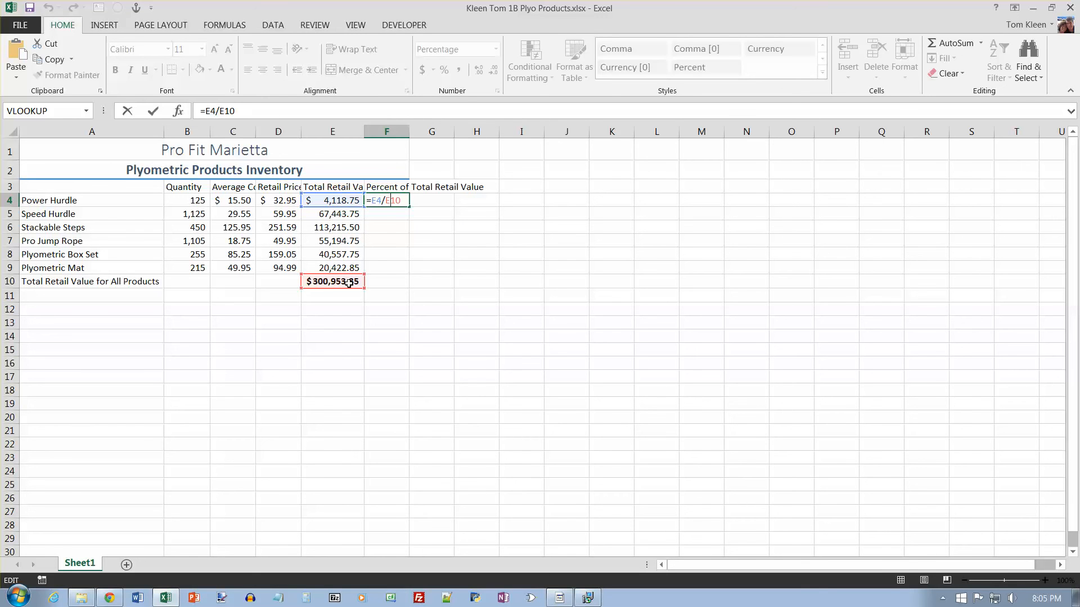
key("ctrl+Return")
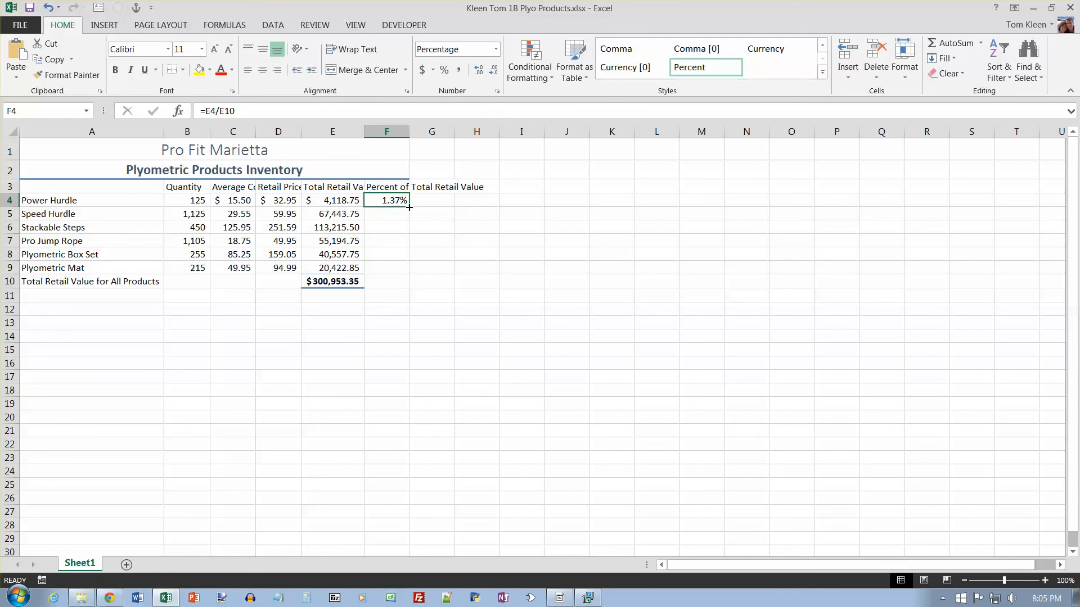
left_click_drag(409, 215, 409, 217)
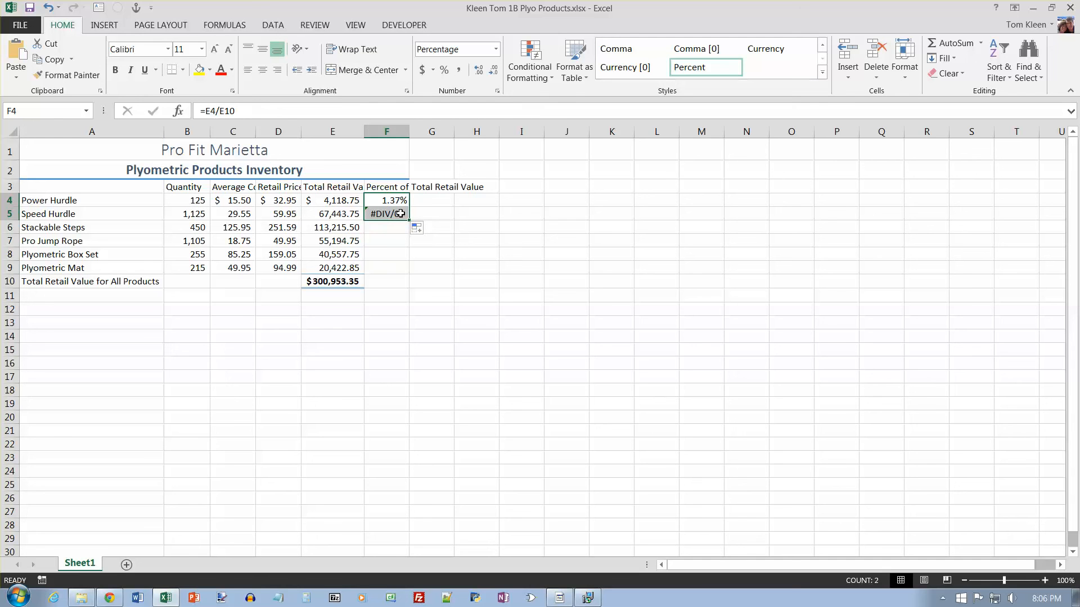
left_click(377, 213)
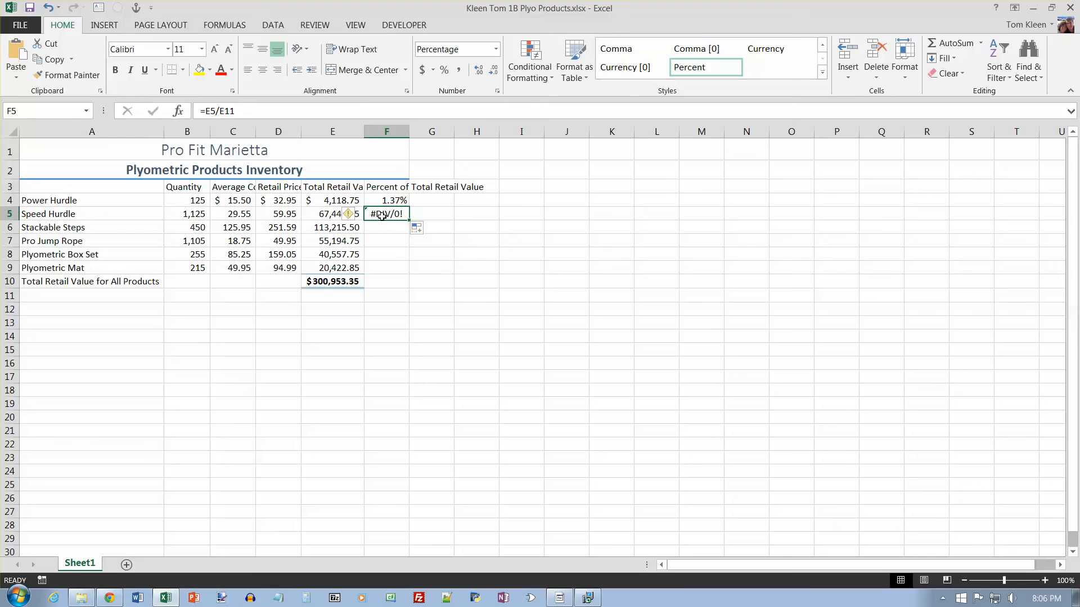
- Inspect the cells referenced by the copied formula in F5 and the total formula in E10
double_click(384, 214)
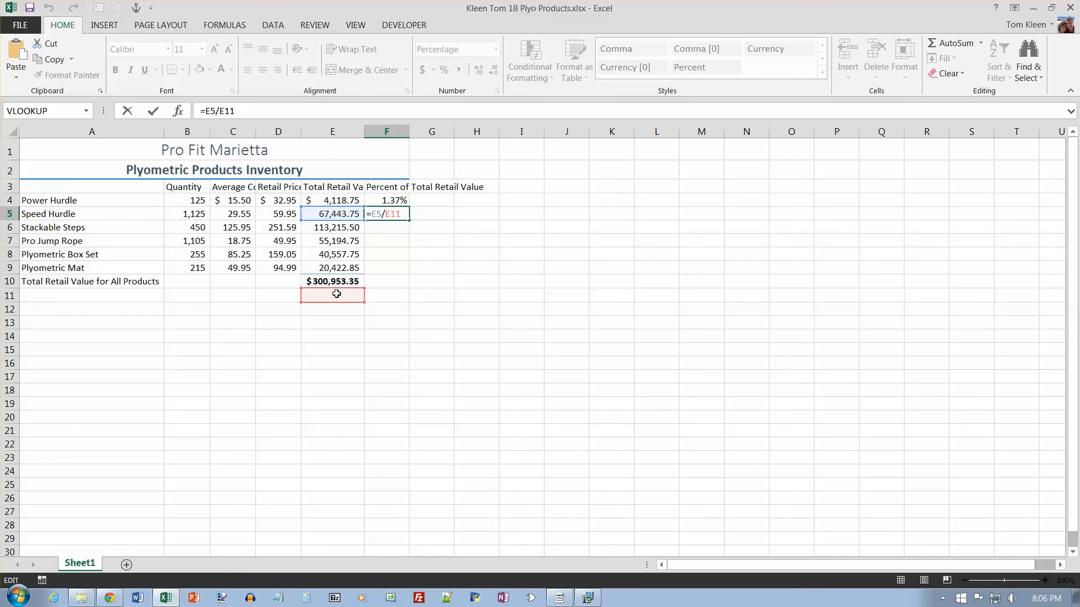
key("ctrl+Return")
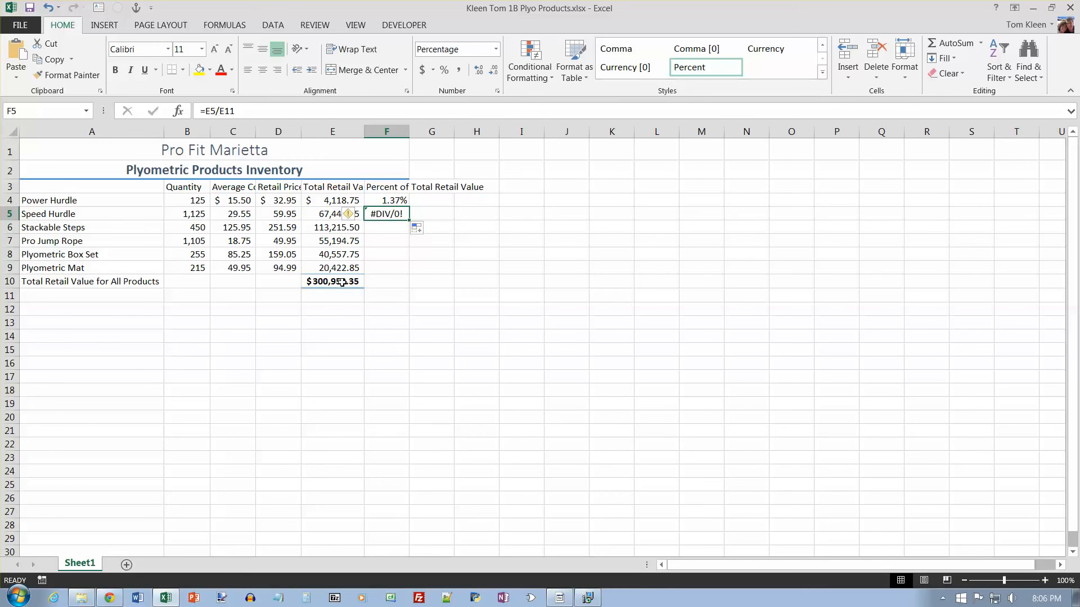
left_click(340, 282)
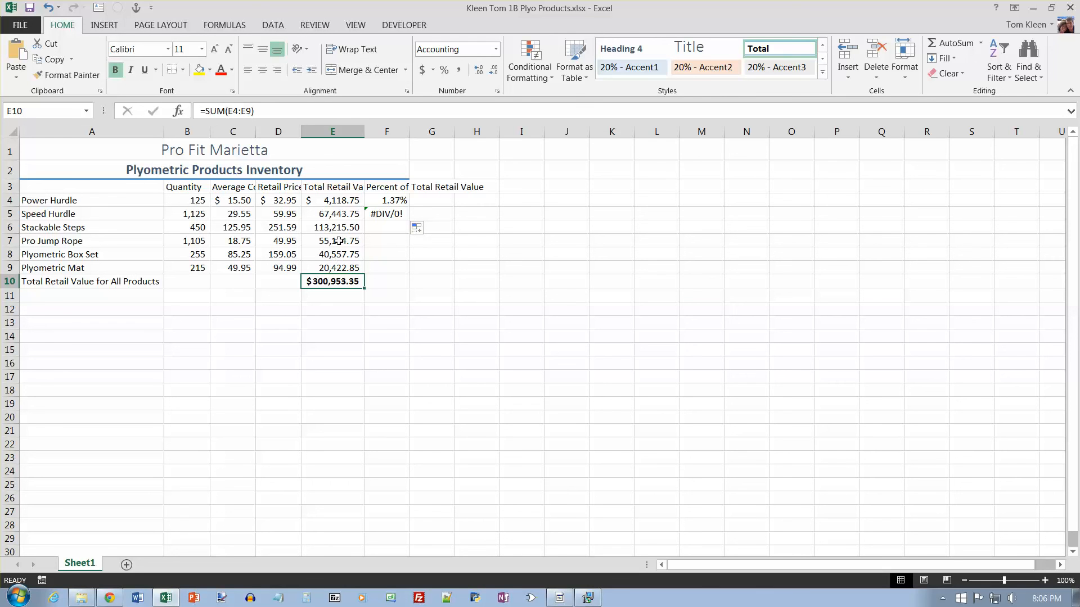
- Make the E10 reference in F4's formula absolute so that it reads =E4/$E$10
left_click(395, 201)
left_click(227, 111)
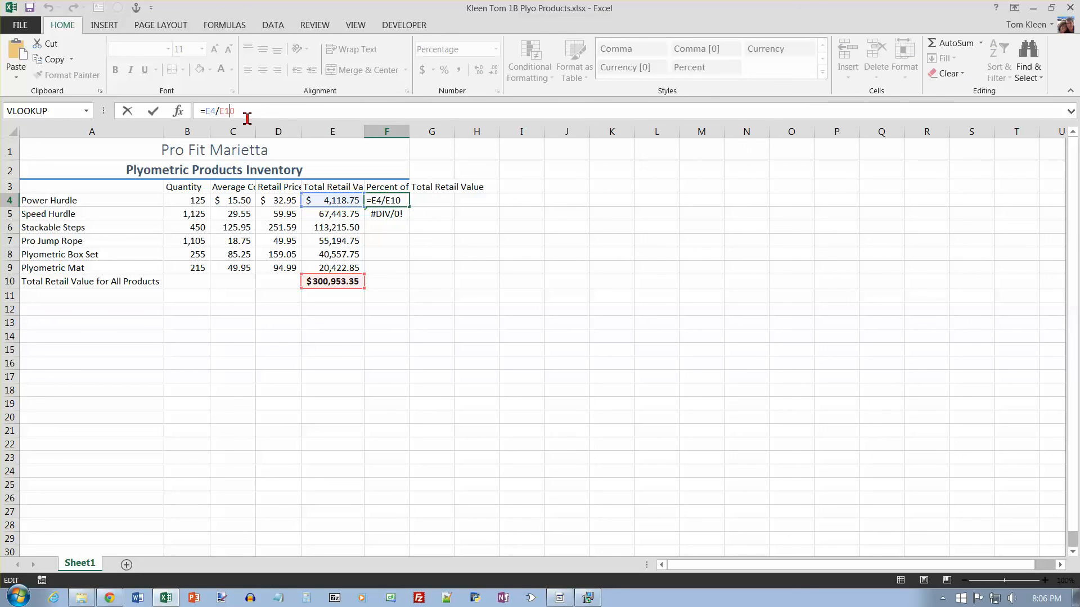
double_click(286, 112)
key("F4")
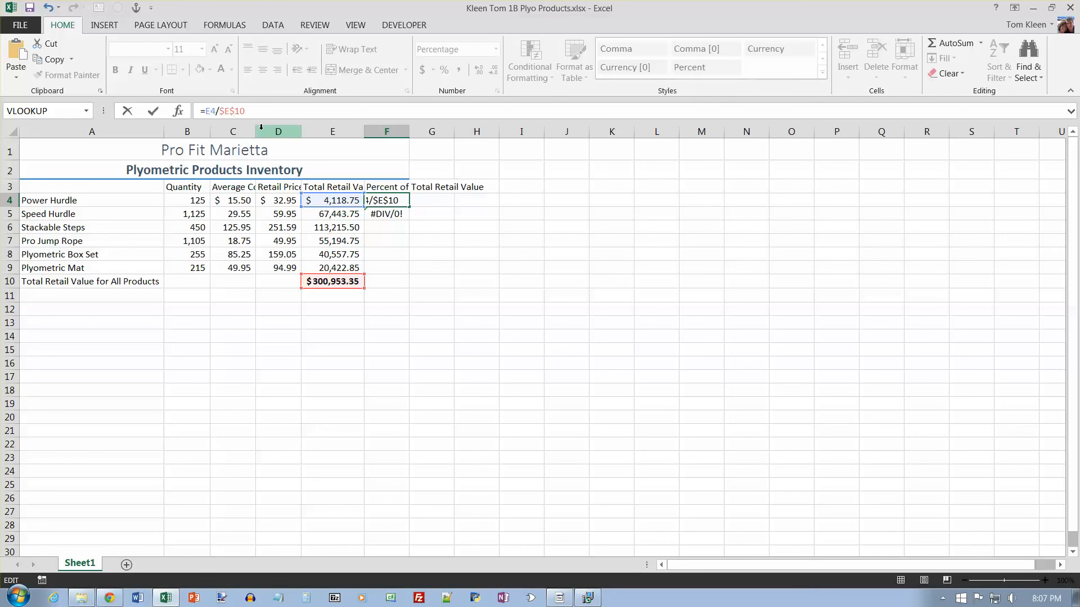
key("Return")
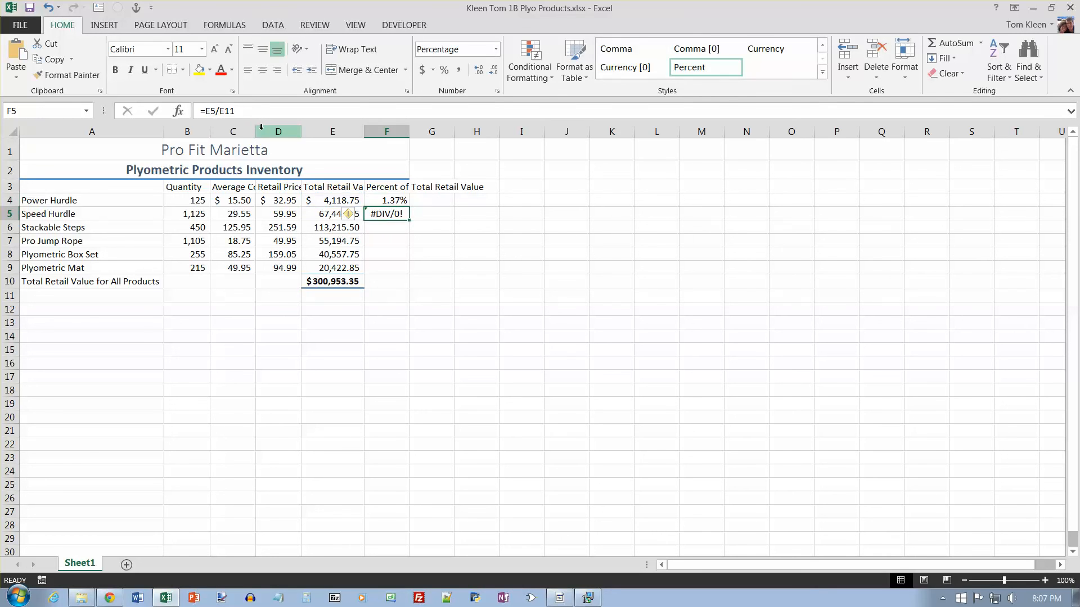
- Check the references in F4's formula and copy it down through F9
double_click(400, 200)
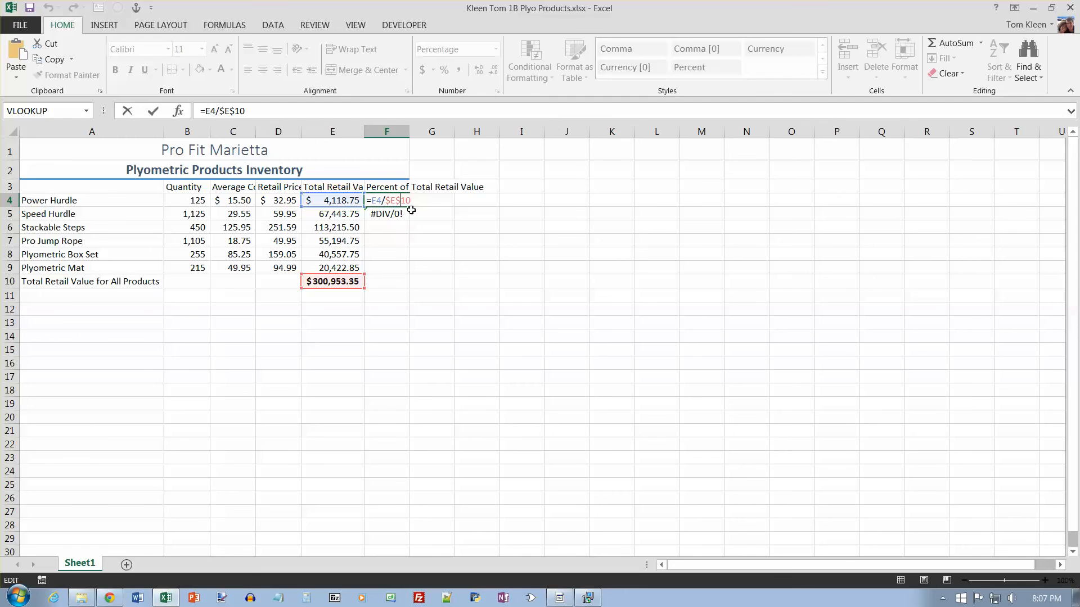
key("ctrl+Return")
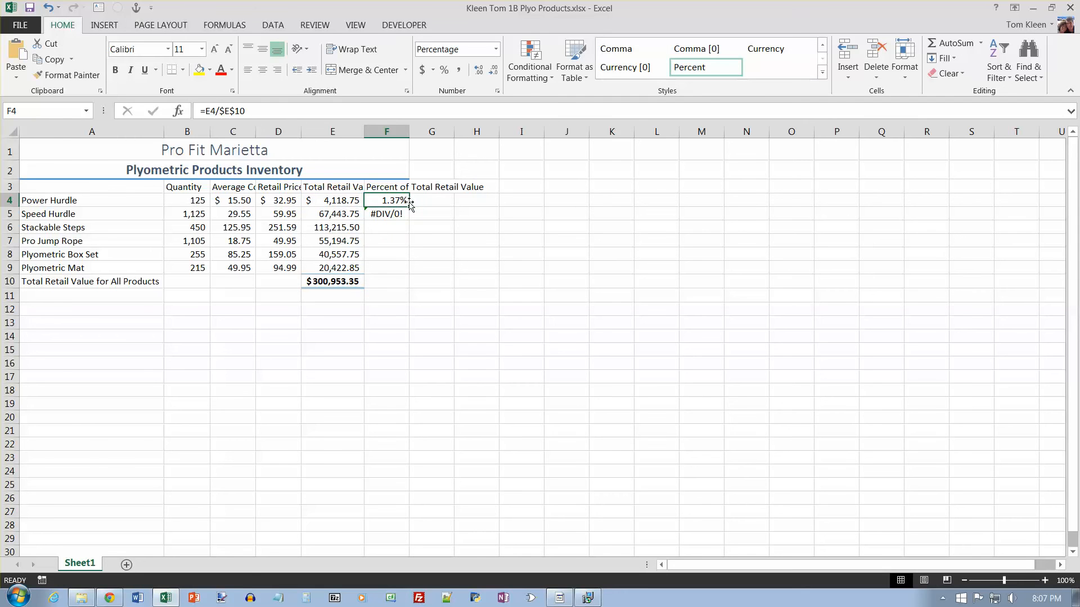
left_click_drag(410, 207, 404, 276)
- Inspect the relative and absolute references in the copied percent formulas in F5, F6 and F7
double_click(390, 214)
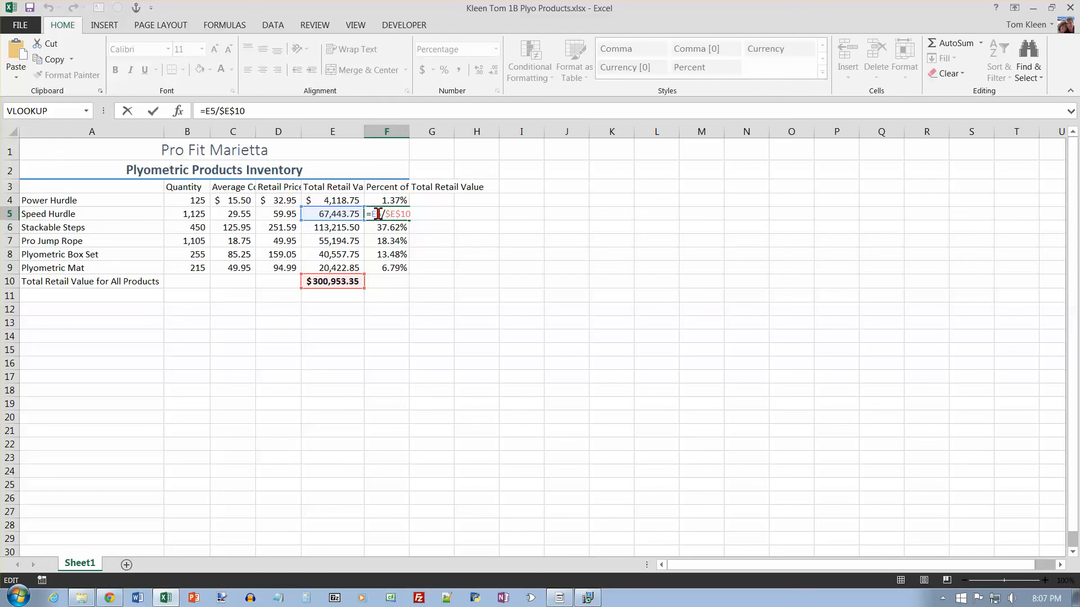
key("Return")
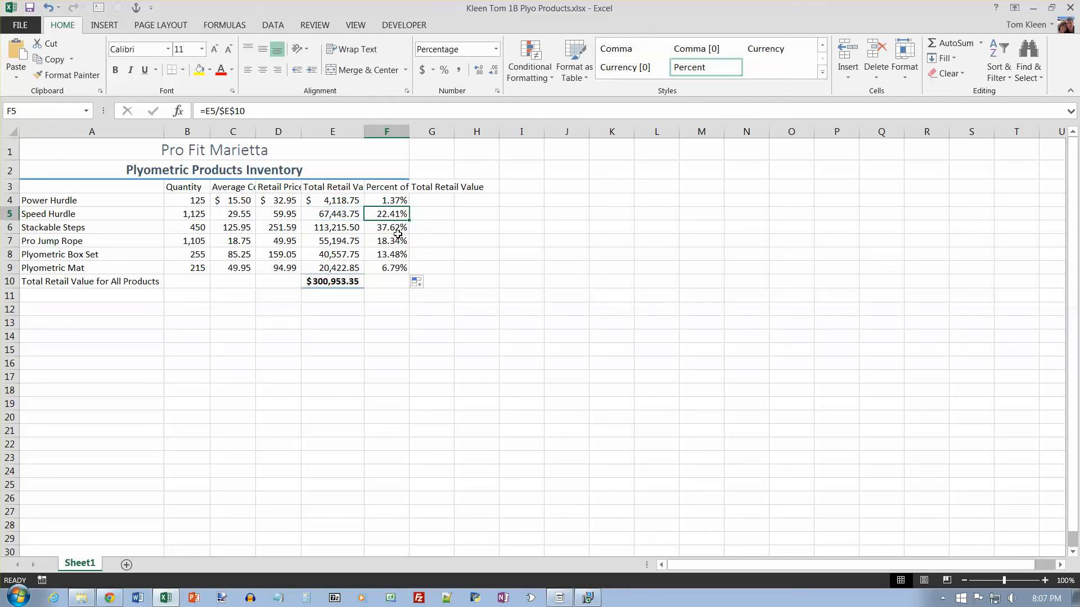
double_click(395, 228)
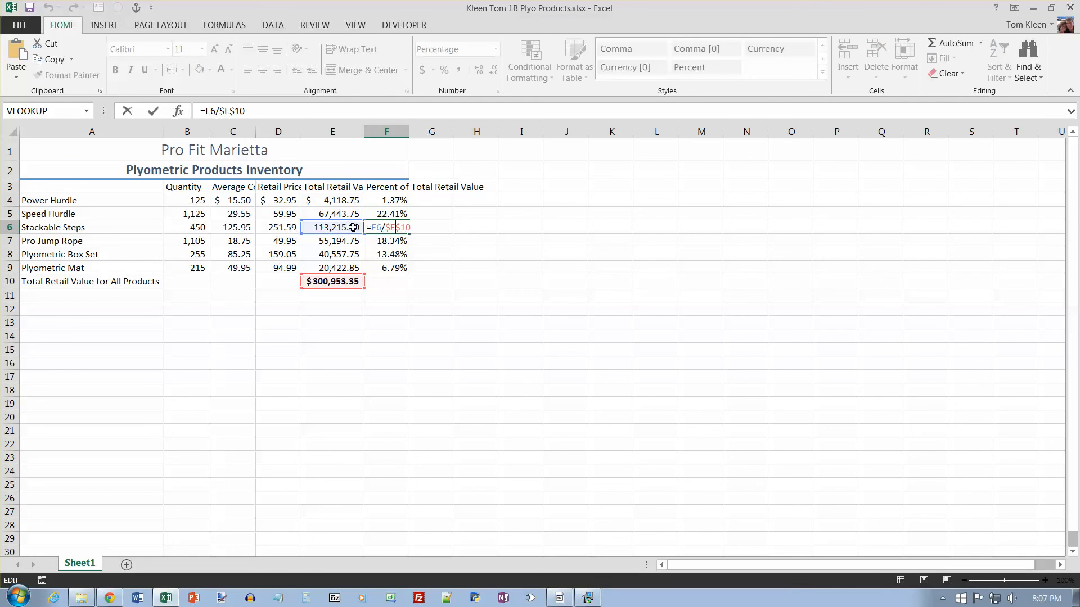
key("Return")
double_click(388, 242)
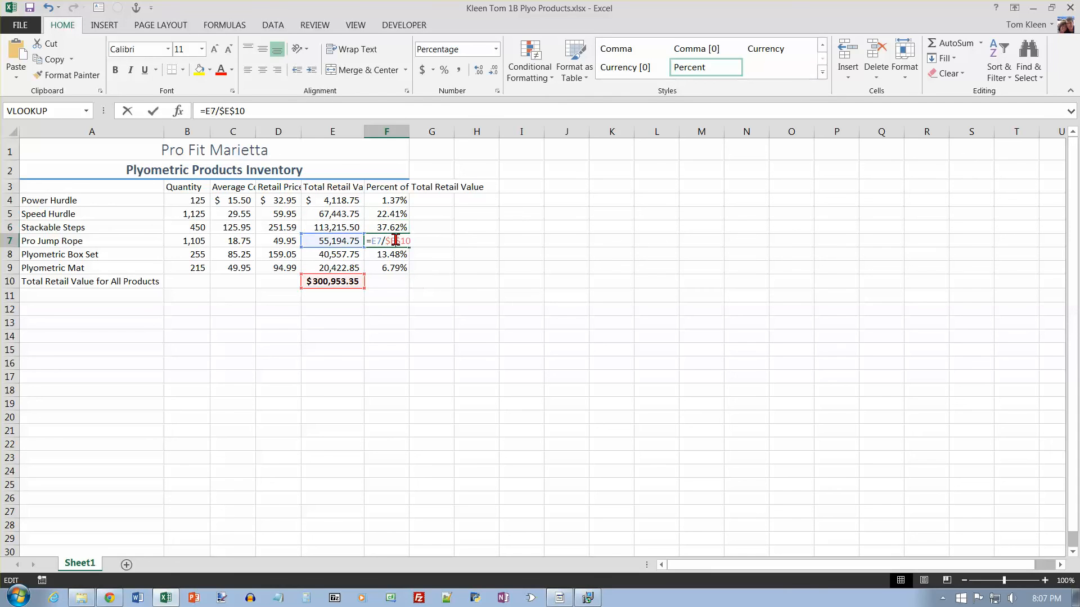
key("Escape")
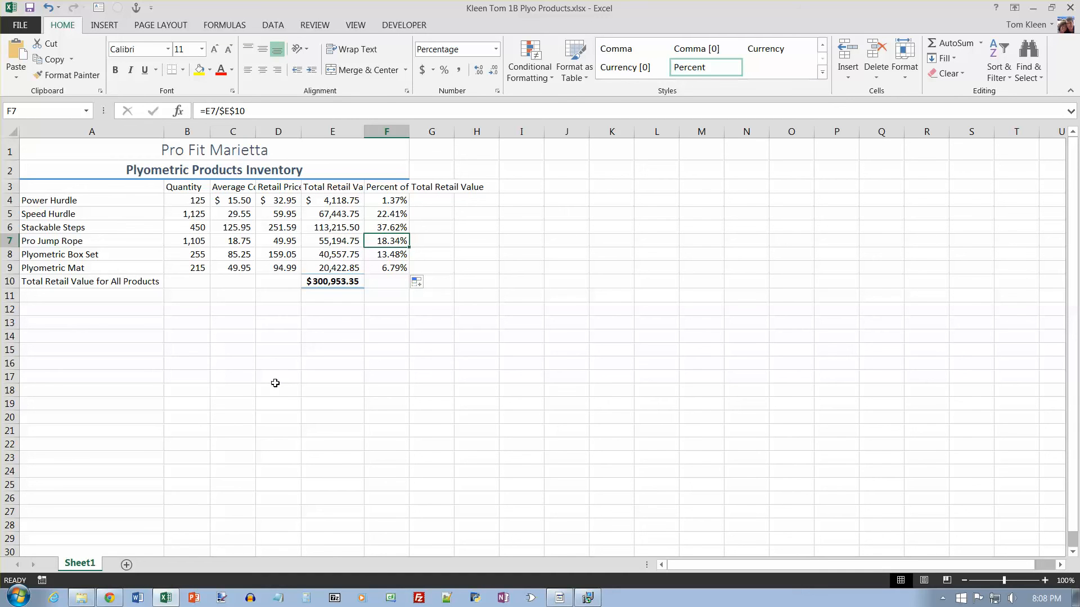
- Set the Speed Hurdle quantity in cell B5 to 995
left_click(334, 283)
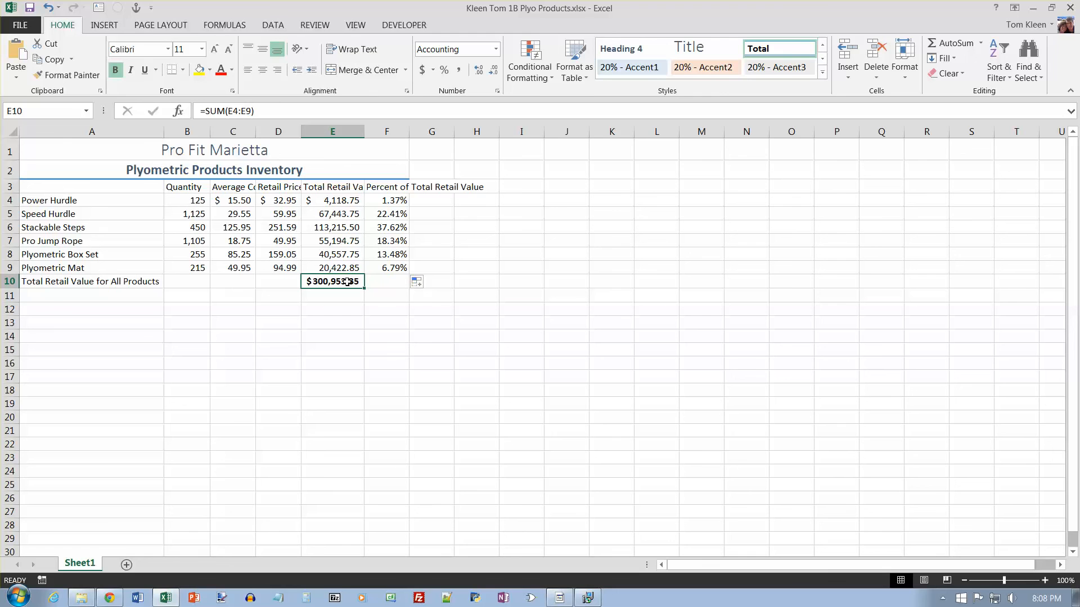
left_click(194, 214)
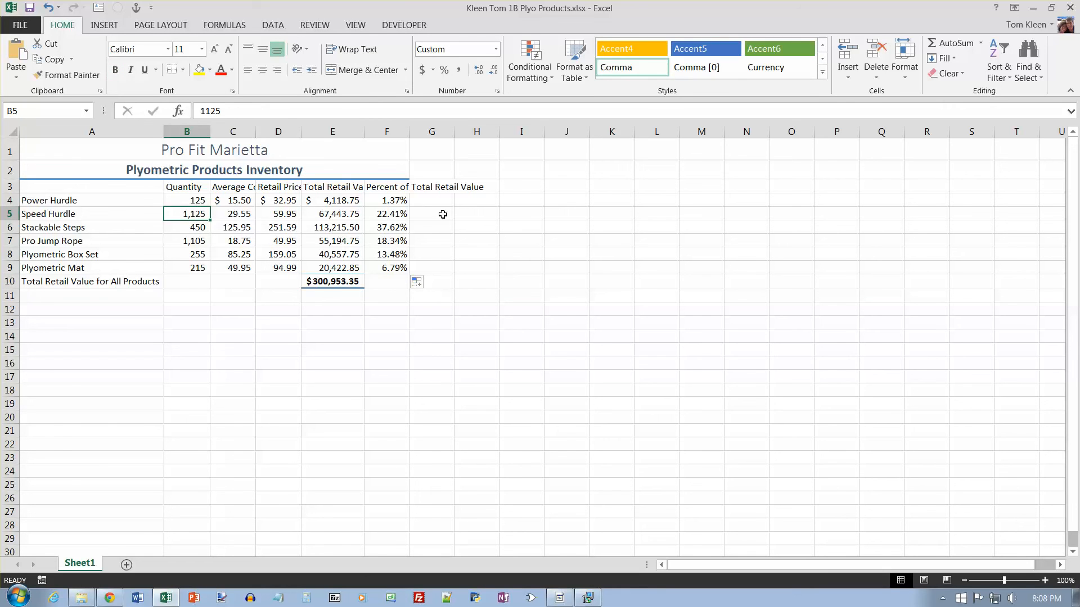
type("995")
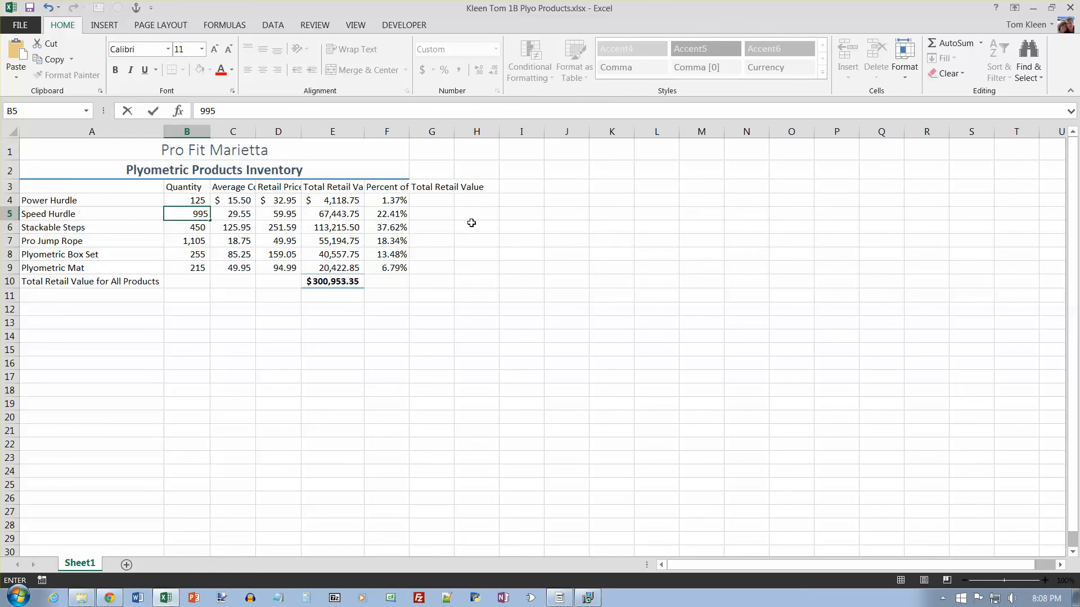
key("Return")
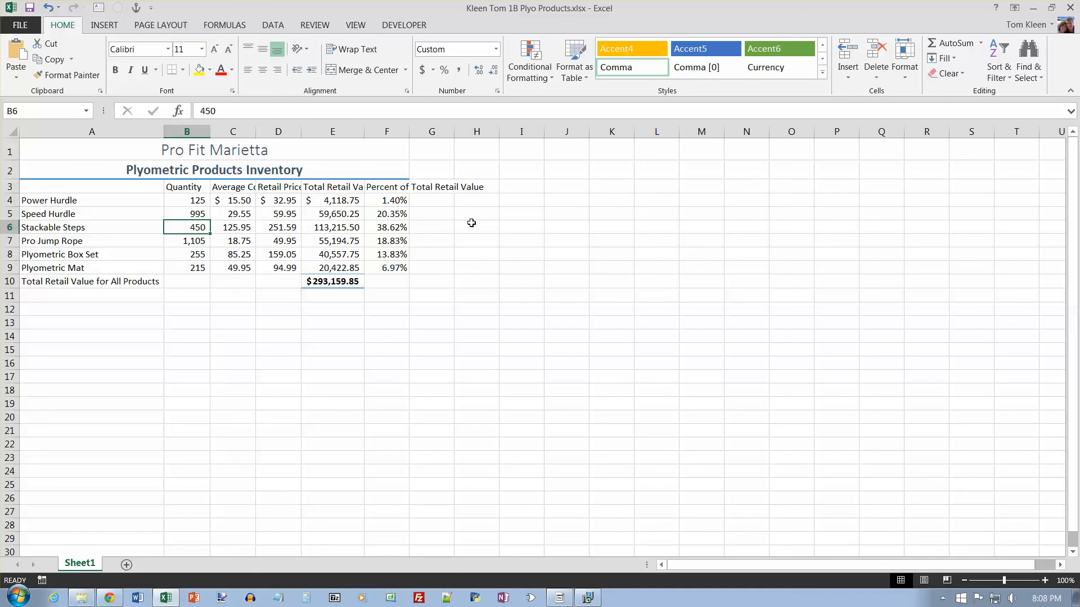
- Edit the Plyometric Box Set retail price in cell D8 to 158.05
left_click(279, 255)
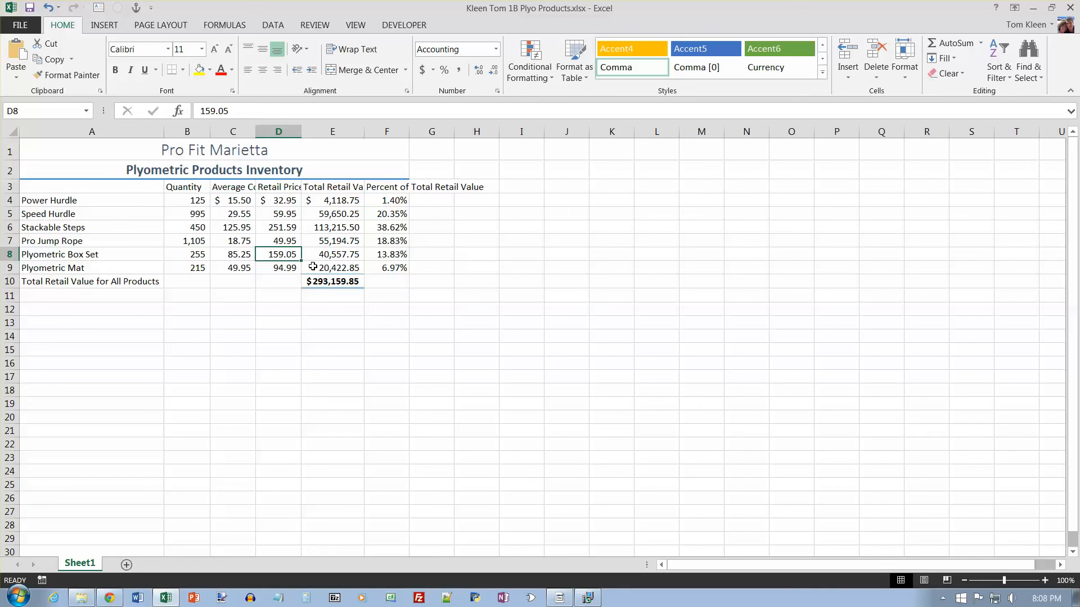
double_click(282, 255)
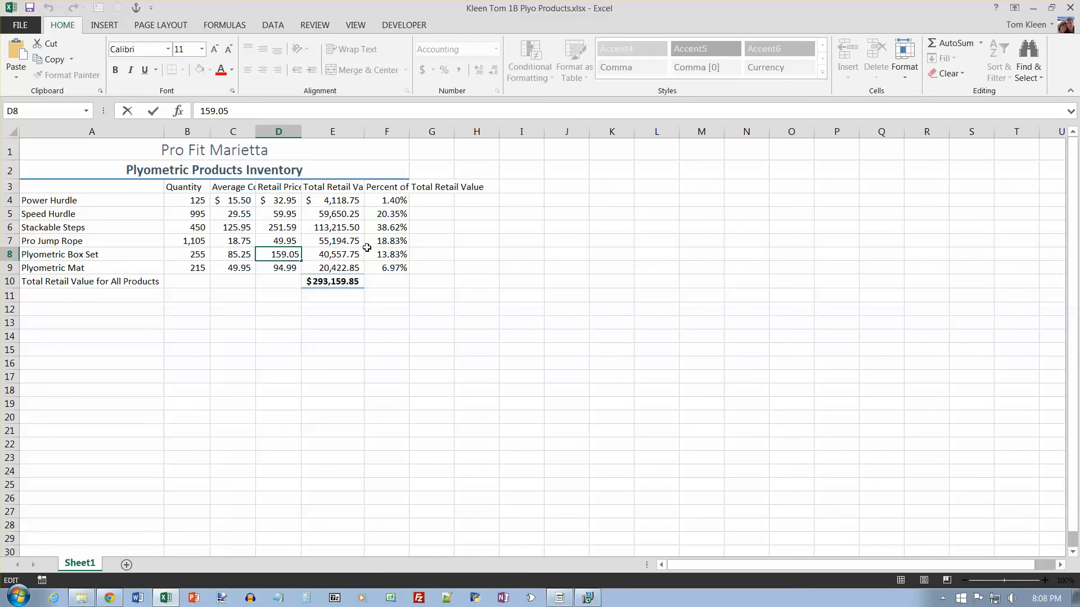
key("Delete")
type("8")
key("Return")
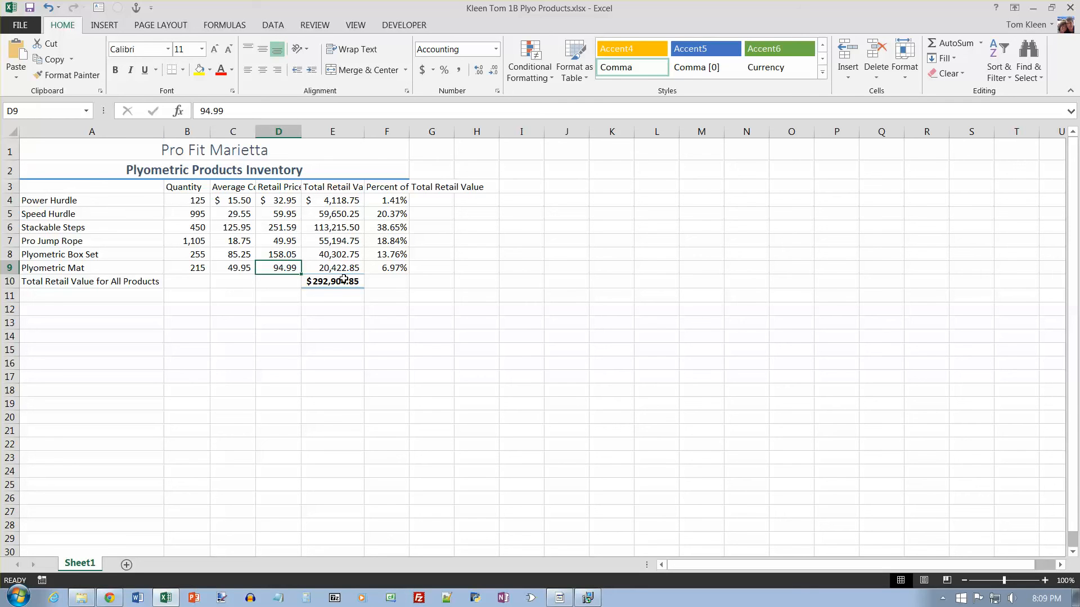
- Extend the subtitle in A2 to read "Plyometric Products Inventory Valuation"
left_click(100, 170)
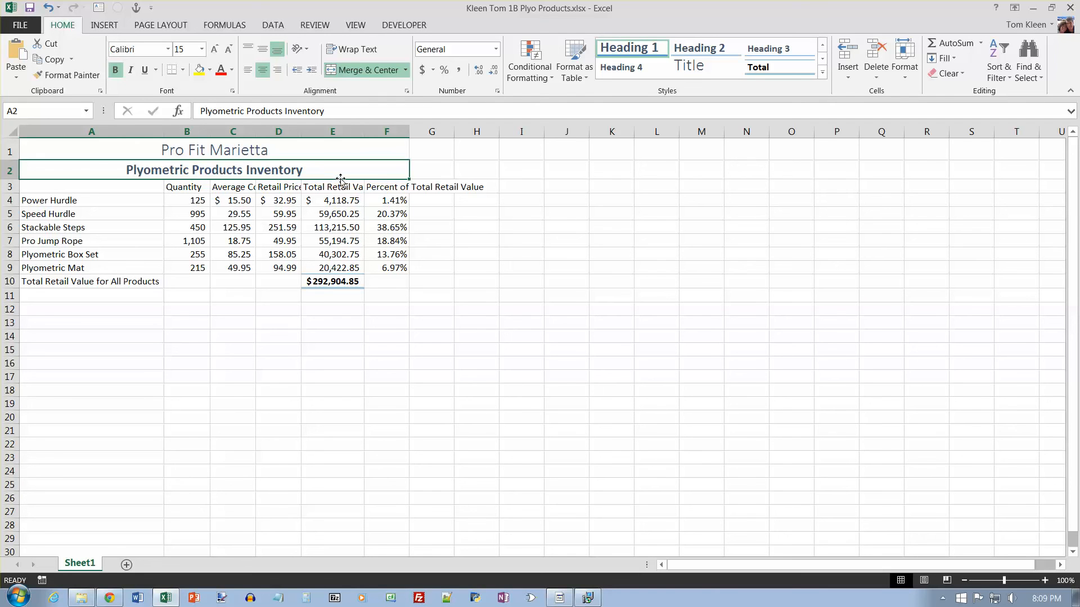
double_click(309, 169)
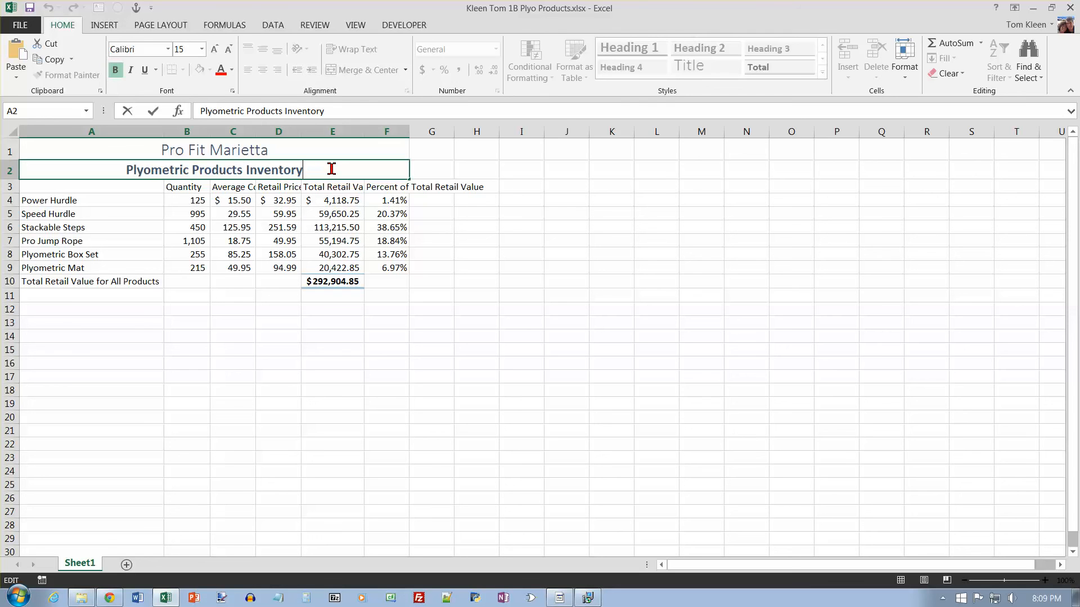
type("Valuation")
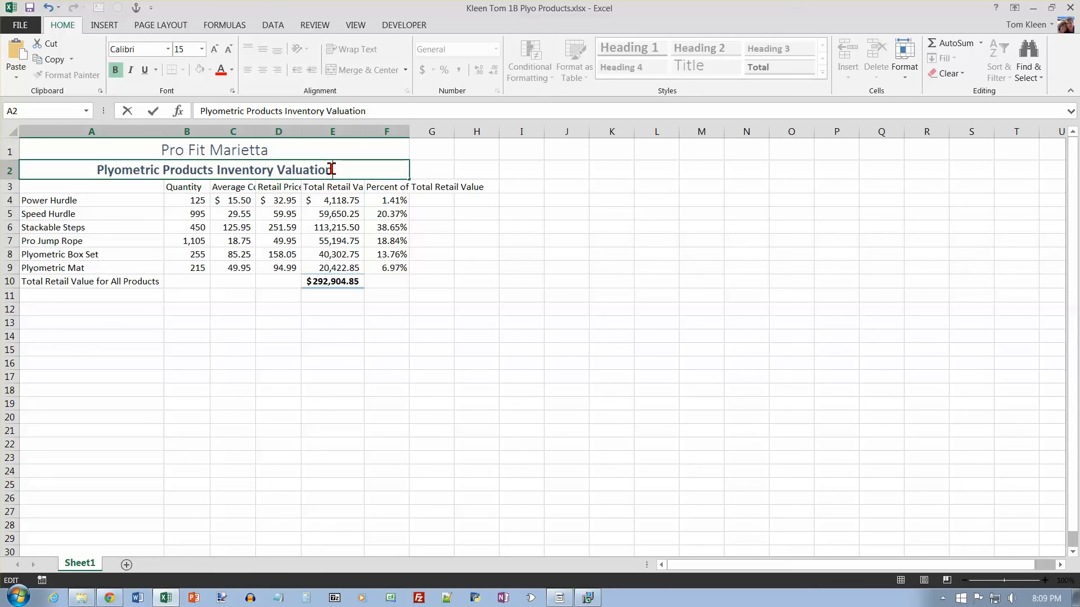
key("Return")
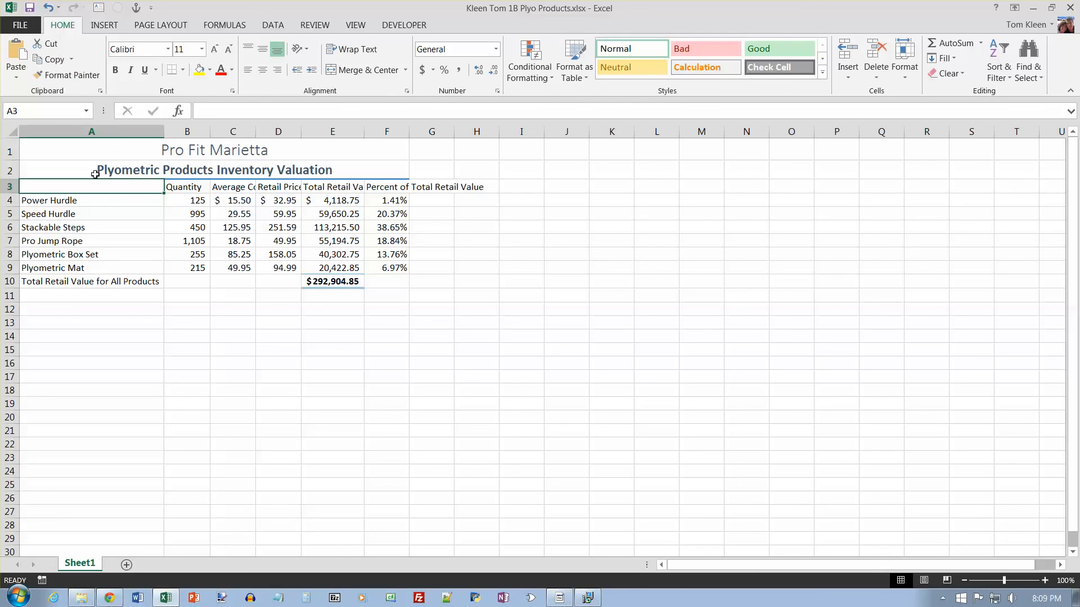
- Change the Quantity column heading in B3 to "Quantity in Stock"
left_click(191, 189)
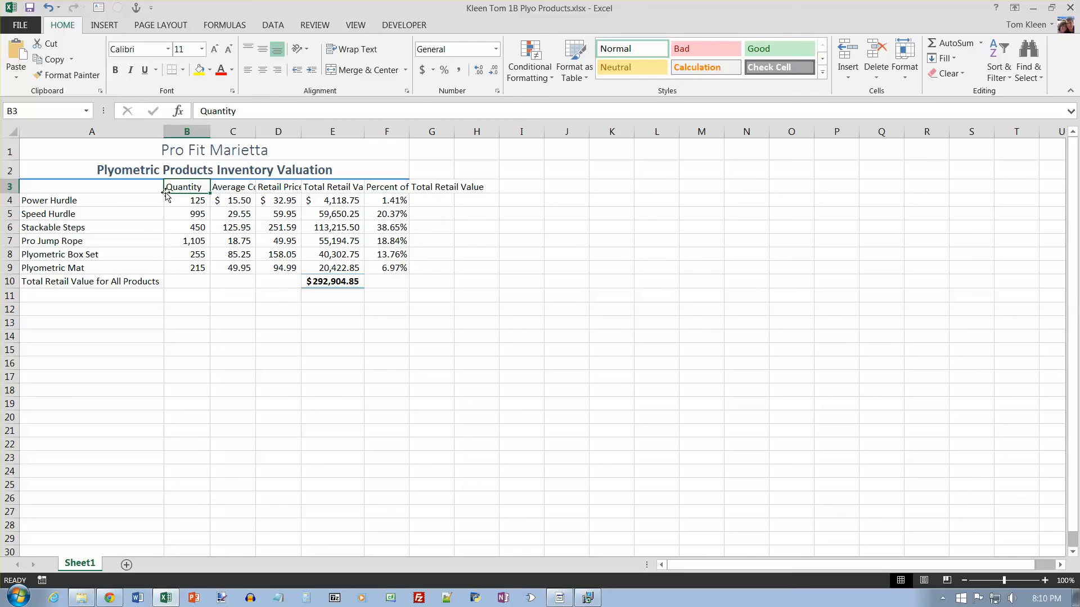
left_click(236, 111)
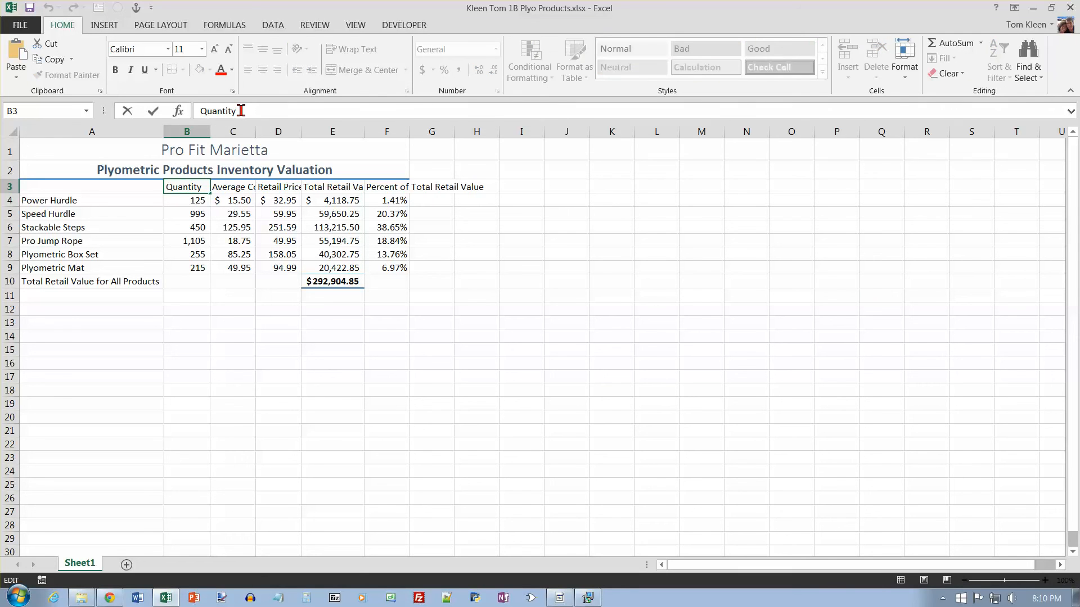
type("in Stock")
key("Return")
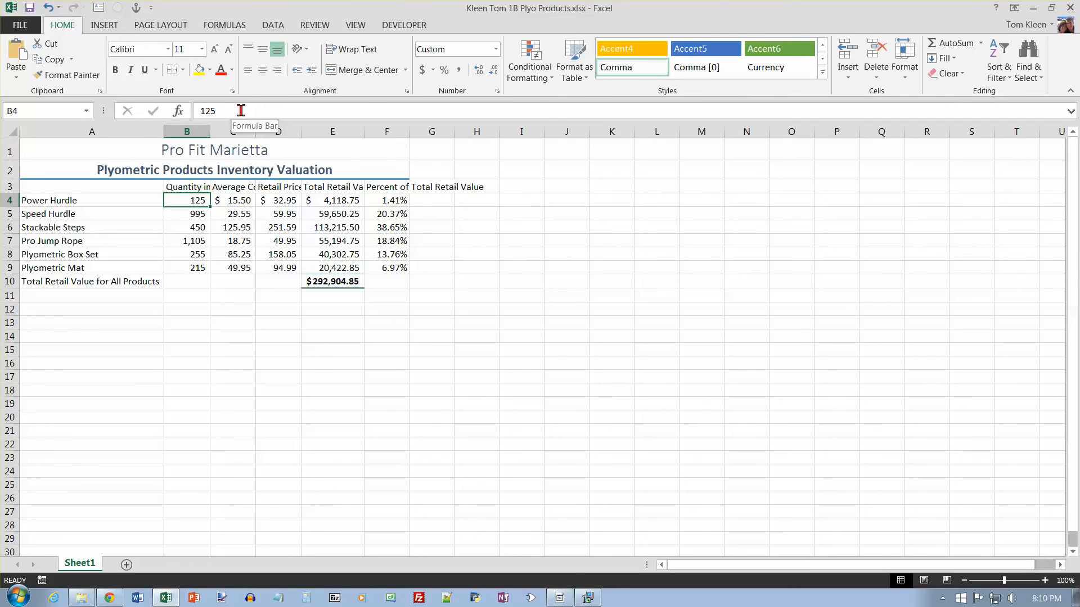